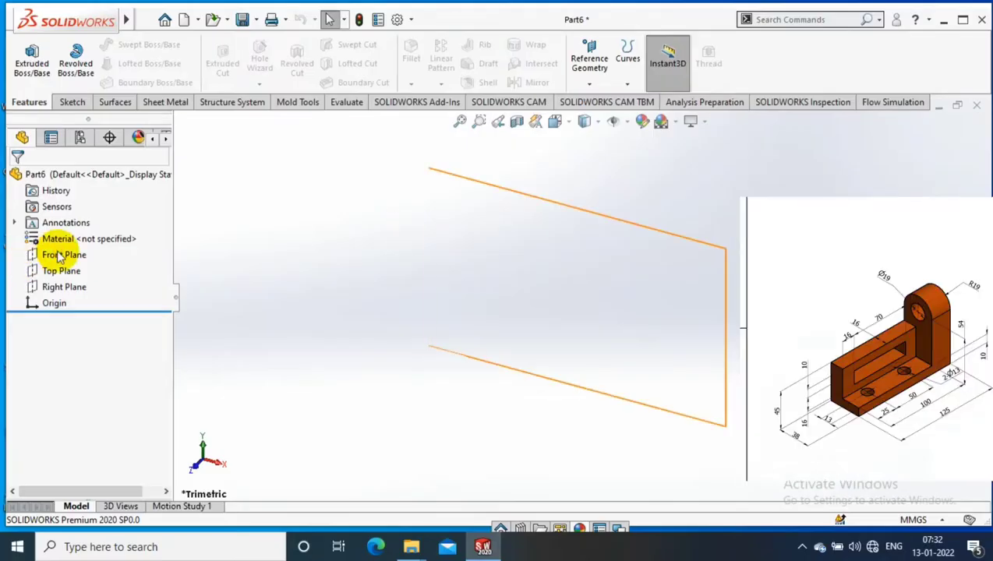
# - On the Front Plane, draw a closed L outline from the origin: upright, top, inner edge, base, back to origin
pyautogui.rightClick(70, 255)
pyautogui.click(136, 230)
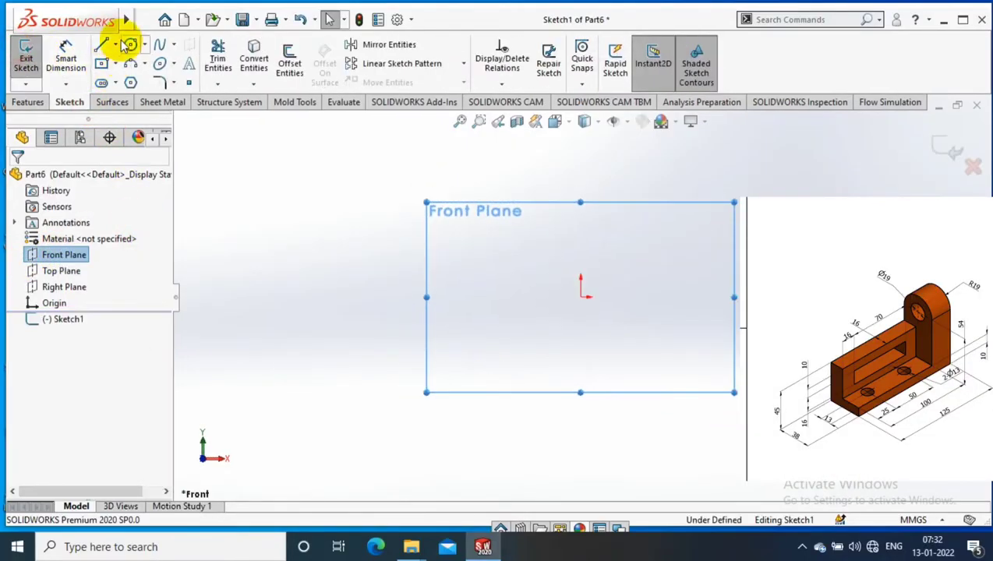
pyautogui.click(510, 332)
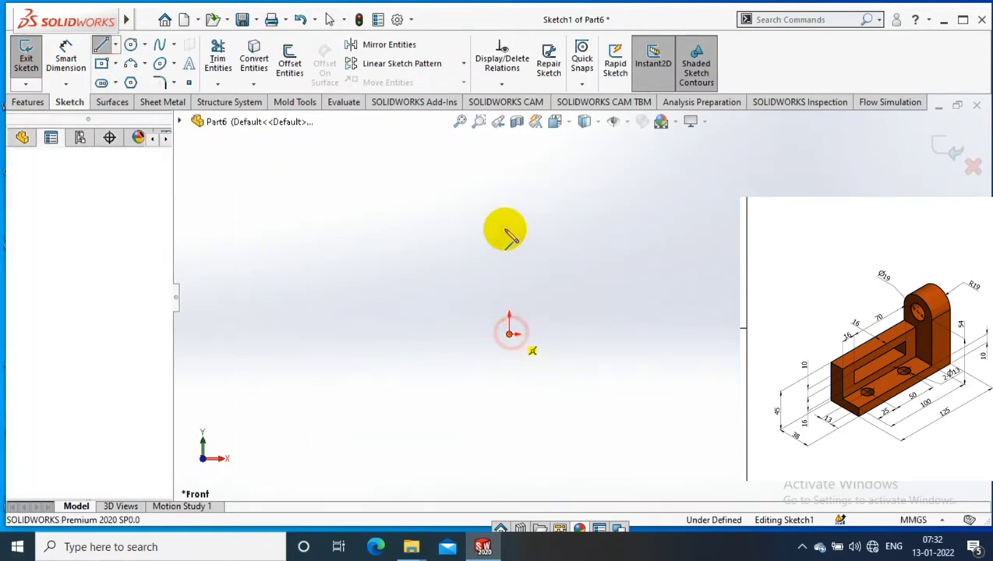
pyautogui.click(510, 170)
pyautogui.click(560, 170)
pyautogui.click(561, 269)
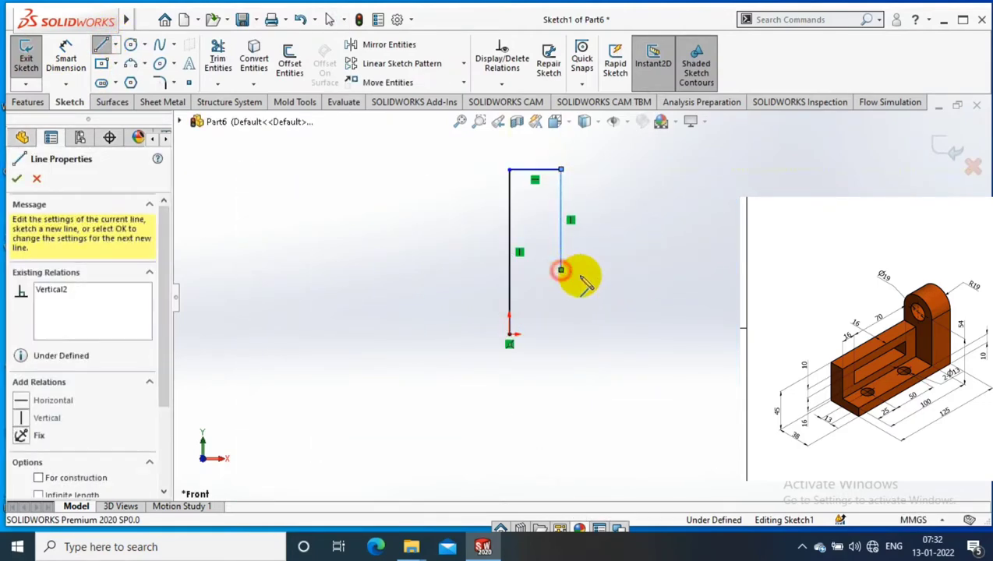
pyautogui.click(636, 270)
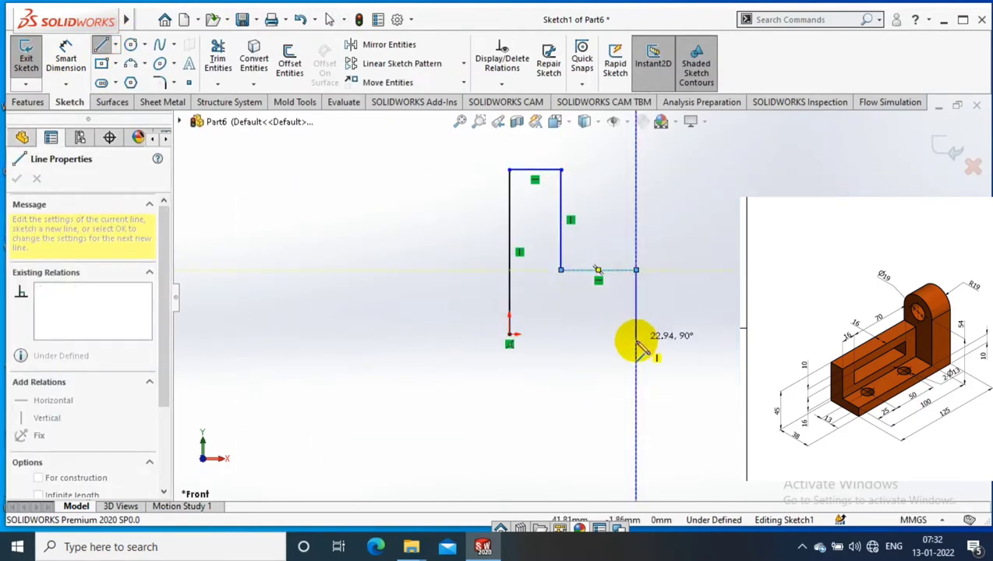
pyautogui.click(510, 333)
pyautogui.press('Escape')
pyautogui.press('Escape')
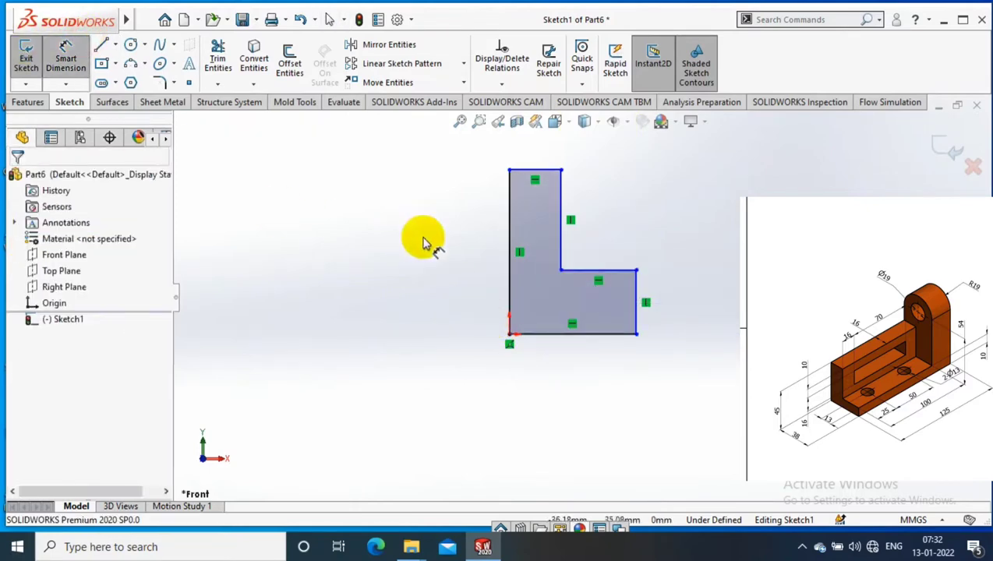
# - Dimension the L profile's height to 45 and its base length to 38
pyautogui.click(511, 250)
pyautogui.click(407, 239)
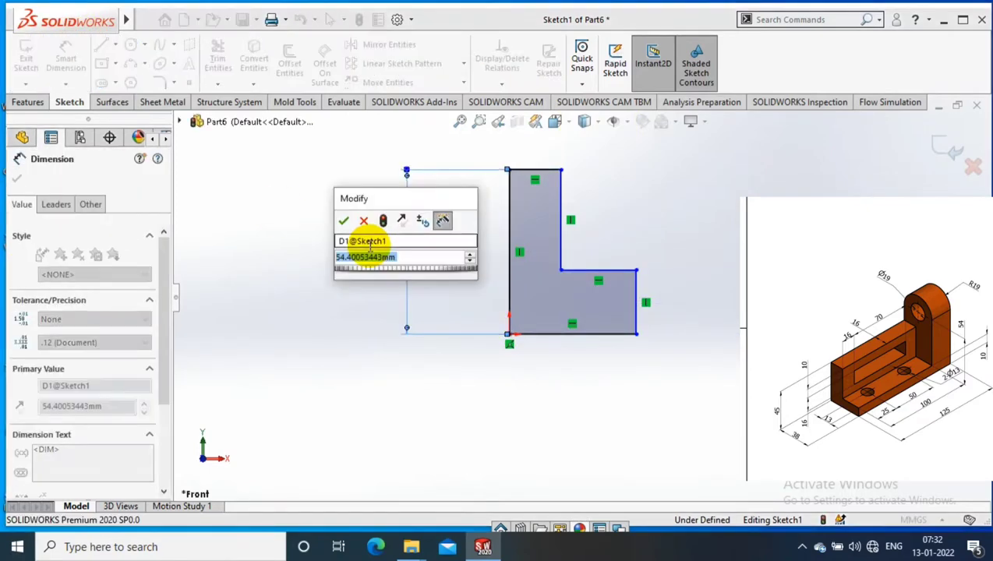
pyautogui.write('45')
pyautogui.press('Return')
pyautogui.click(570, 334)
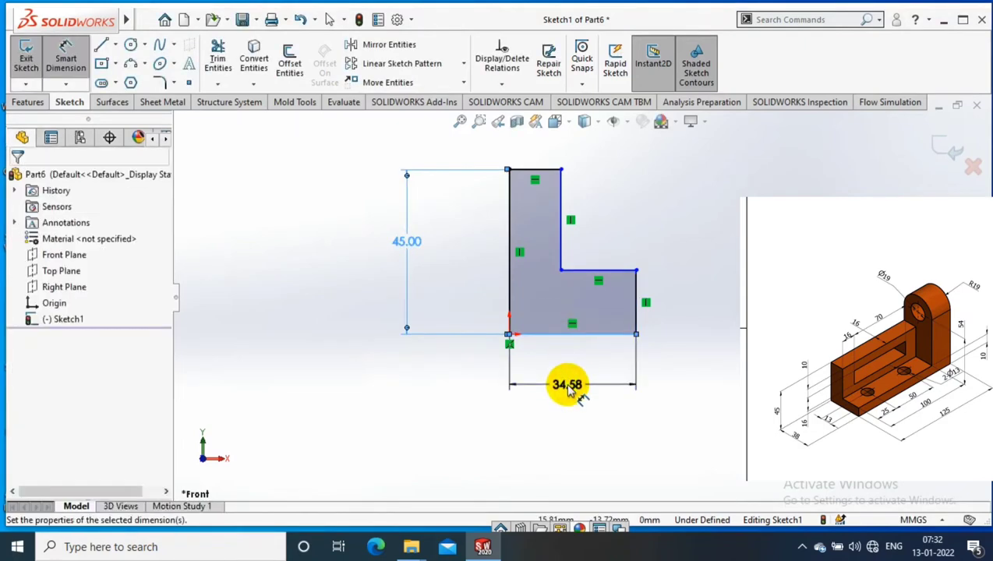
pyautogui.click(569, 388)
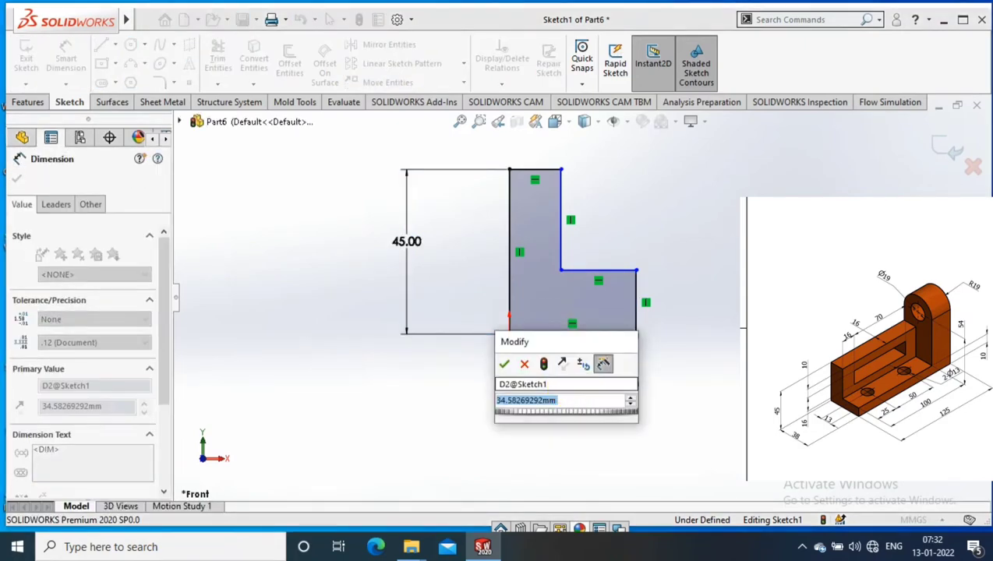
pyautogui.write('38')
pyautogui.press('Return')
# - Dimension the base thickness to 10 and the upright width to 16
pyautogui.click(637, 308)
pyautogui.click(685, 320)
pyautogui.write('1')
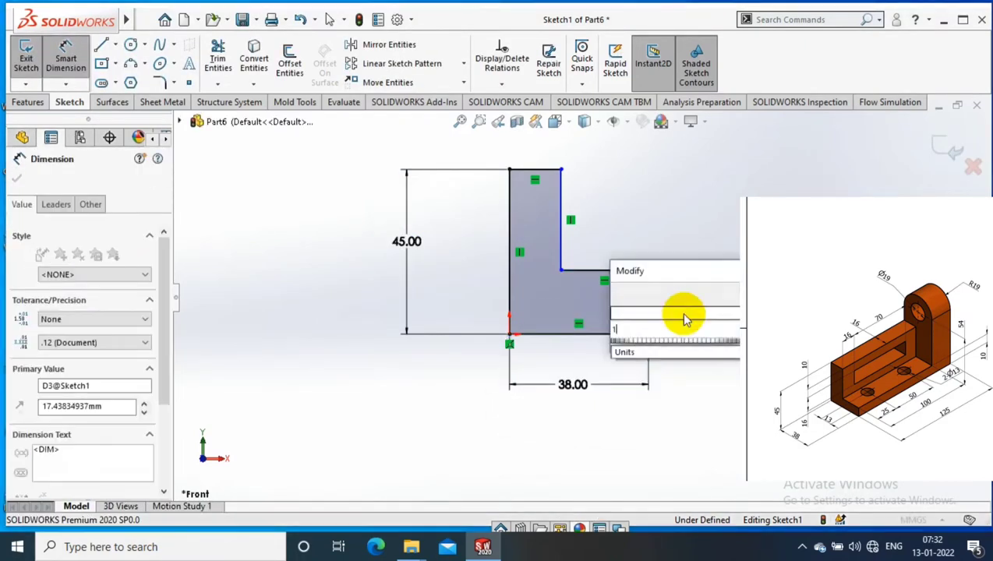
pyautogui.write('0')
pyautogui.press('Return')
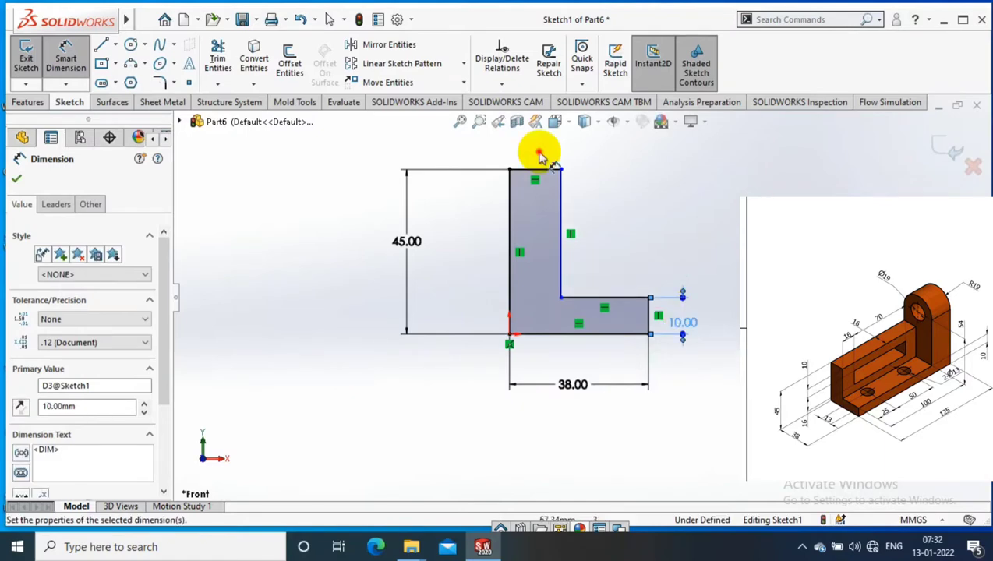
pyautogui.click(539, 156)
pyautogui.click(539, 151)
pyautogui.write('16')
pyautogui.press('Return')
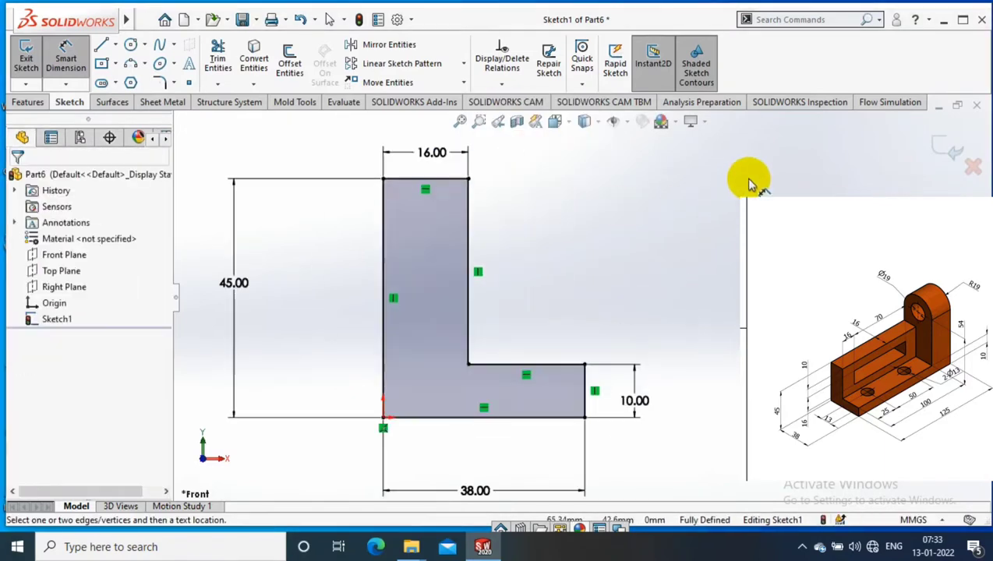
# - Extrude the L sketch into a solid bracket with Extruded Boss/Base
pyautogui.click(28, 102)
pyautogui.click(31, 62)
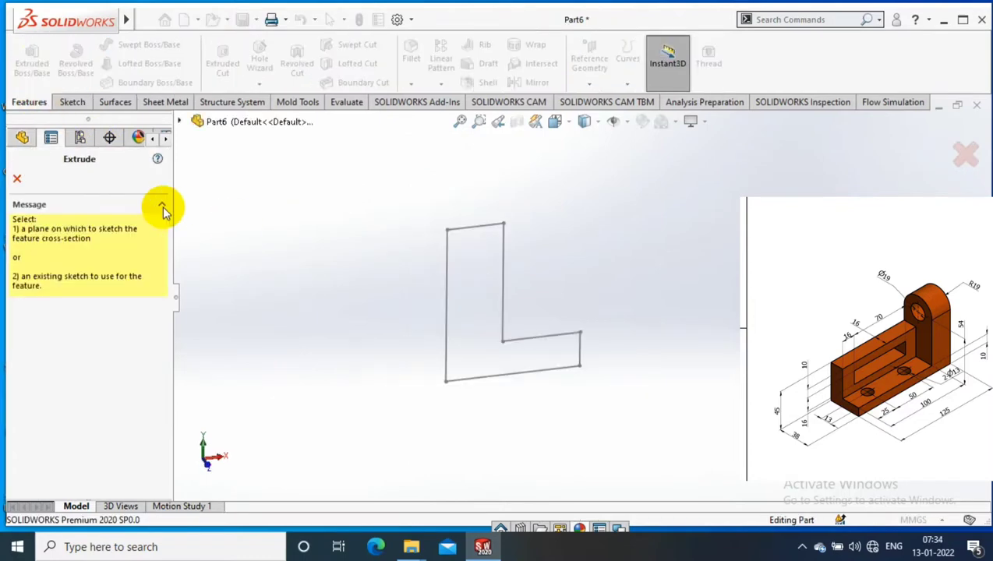
pyautogui.click(450, 262)
pyautogui.click(450, 263)
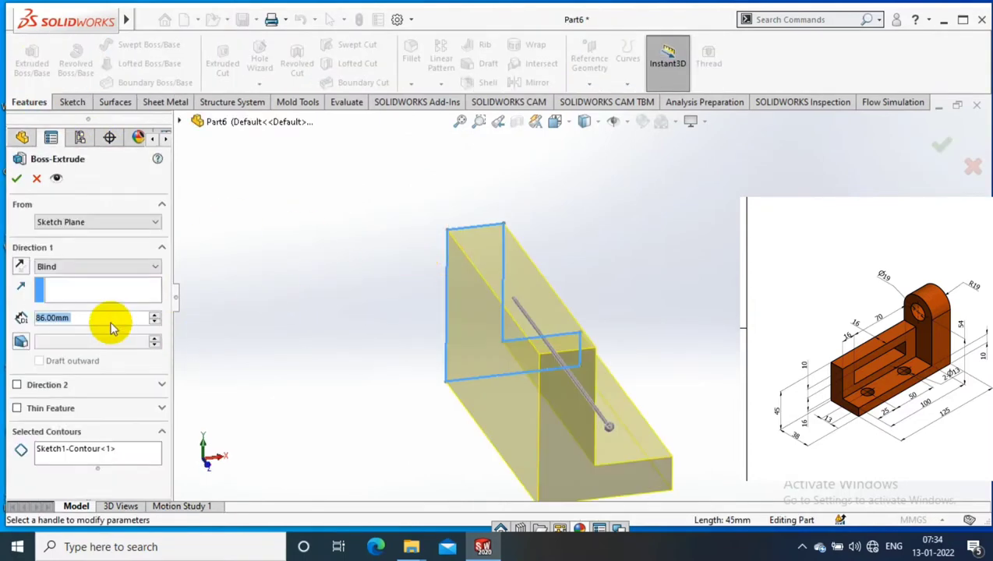
pyautogui.click(16, 178)
# - Orient the view Normal To the top face of the base
pyautogui.moveTo(696, 290); pyautogui.dragTo(637, 306, button='middle')
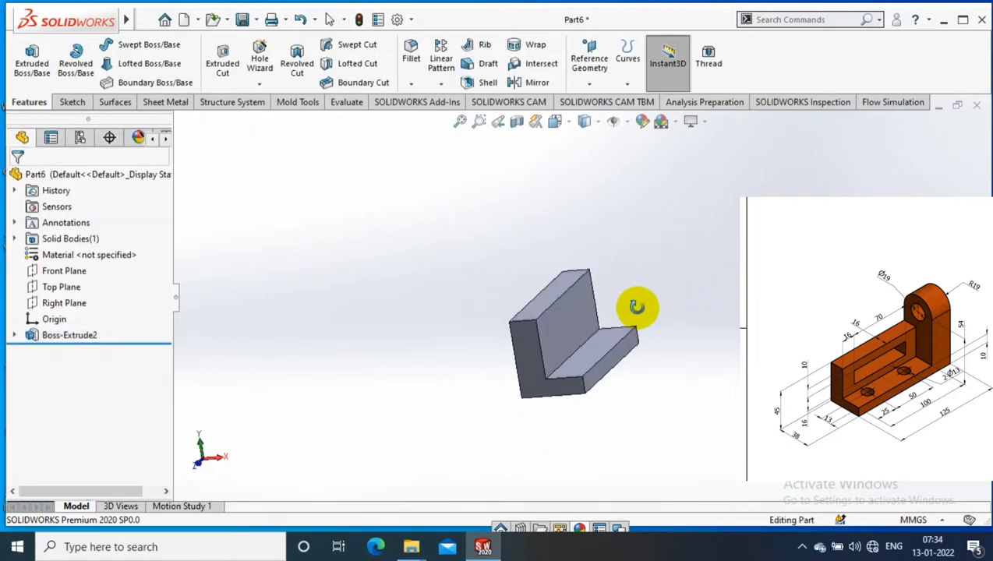
pyautogui.click(587, 309)
pyautogui.rightClick(587, 309)
pyautogui.click(676, 155)
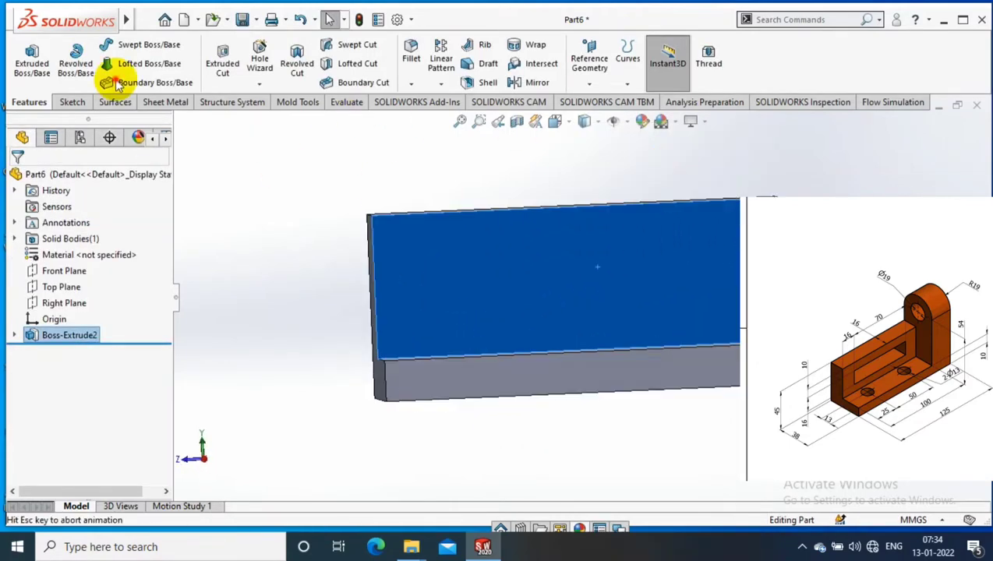
# - Draw a corner rectangle across the base's top face
pyautogui.click(410, 239)
pyautogui.click(639, 317)
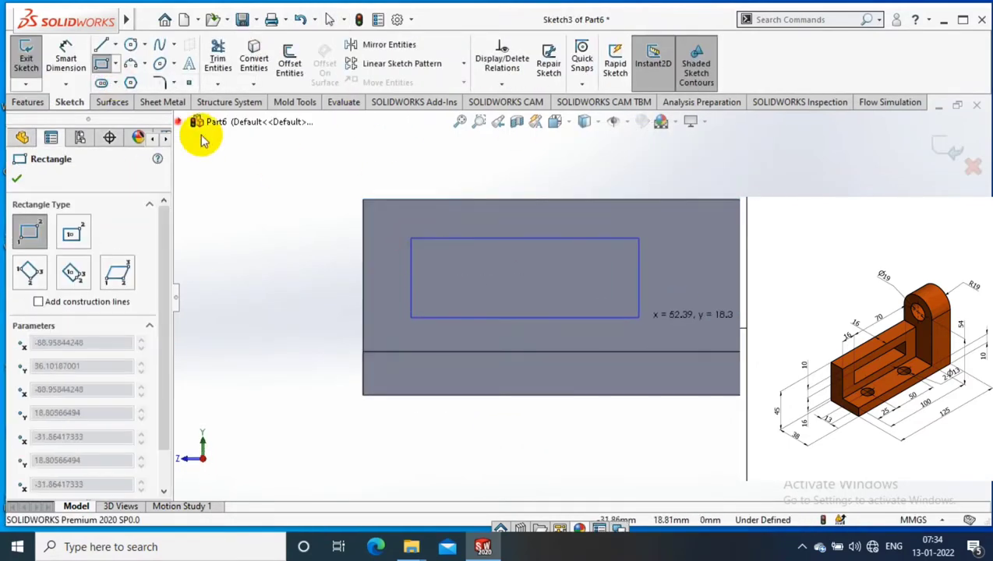
pyautogui.press('Escape')
# - Dimension the rectangle's left edge 16 mm from the face's left edge
pyautogui.press('d')
pyautogui.click(413, 274)
pyautogui.click(364, 251)
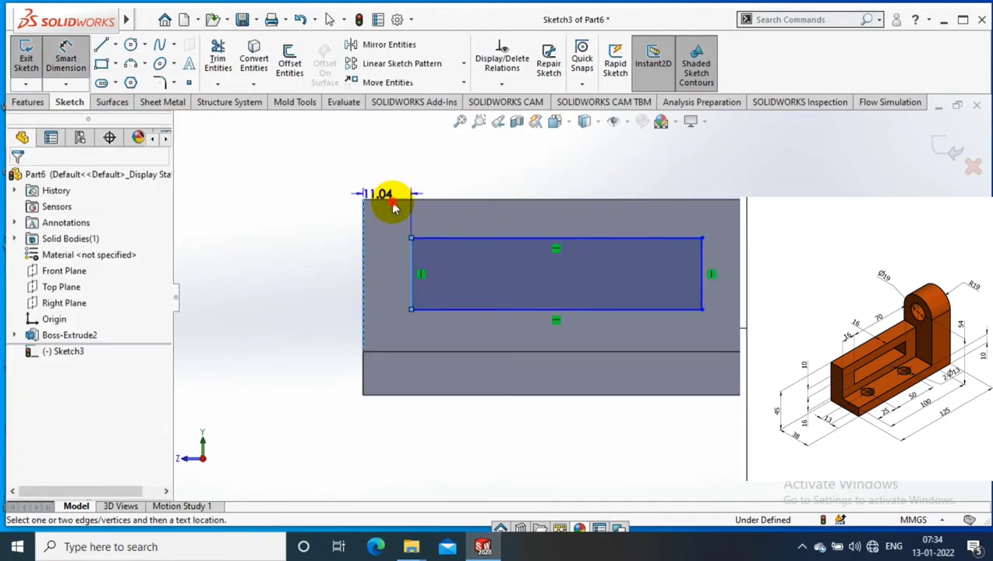
pyautogui.click(394, 207)
pyautogui.write('1.00mm')
pyautogui.press('Return')
pyautogui.scroll(-2, 382, 195)
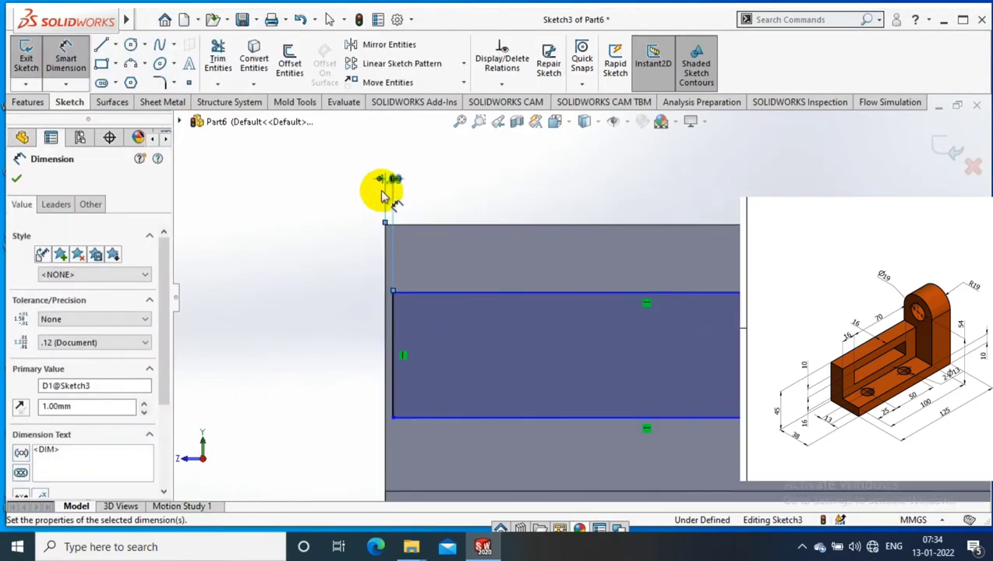
pyautogui.doubleClick(387, 179)
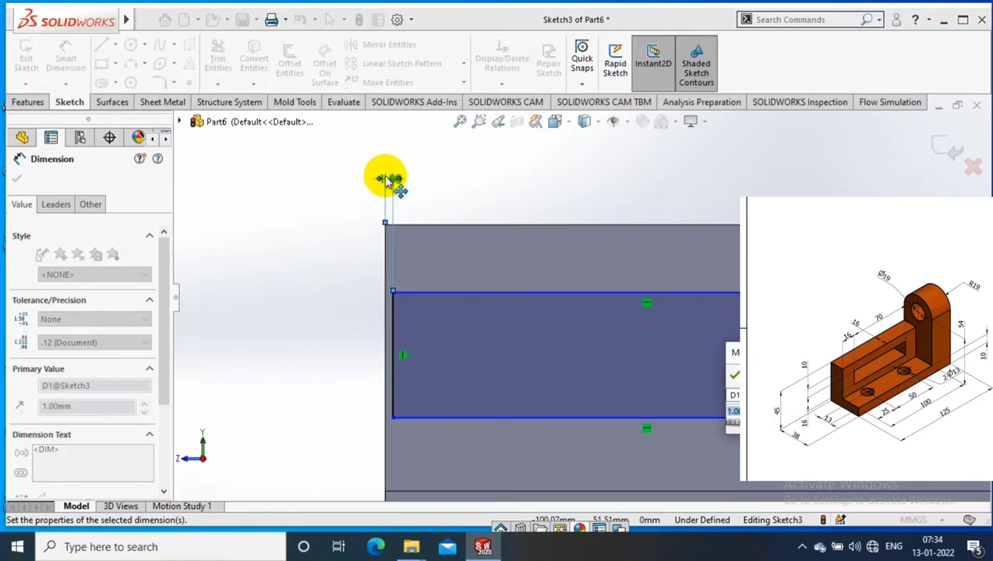
pyautogui.press('Return')
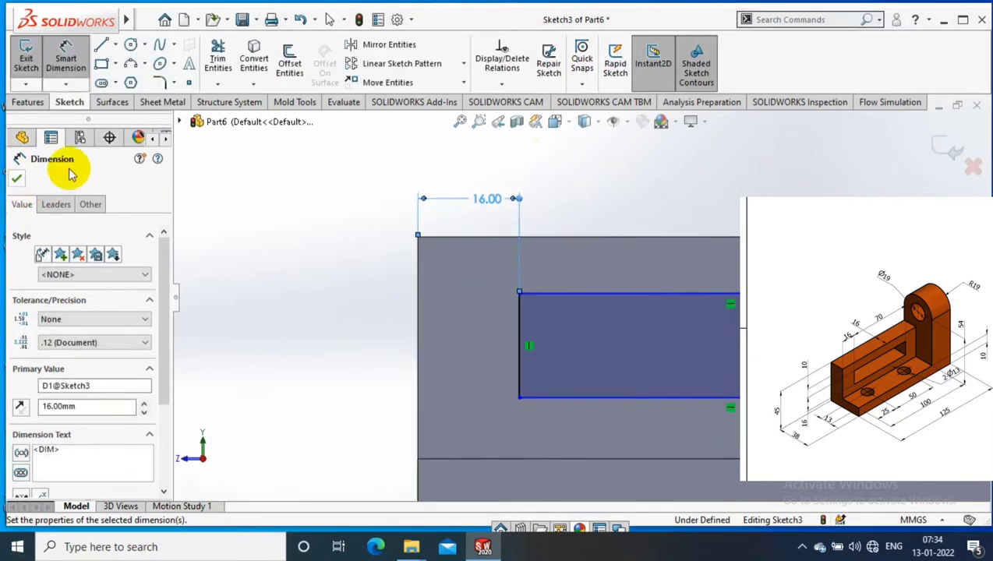
pyautogui.scroll(2, 709, 312)
# - Set the rectangle's length to 70 and its width to 16
pyautogui.click(705, 311)
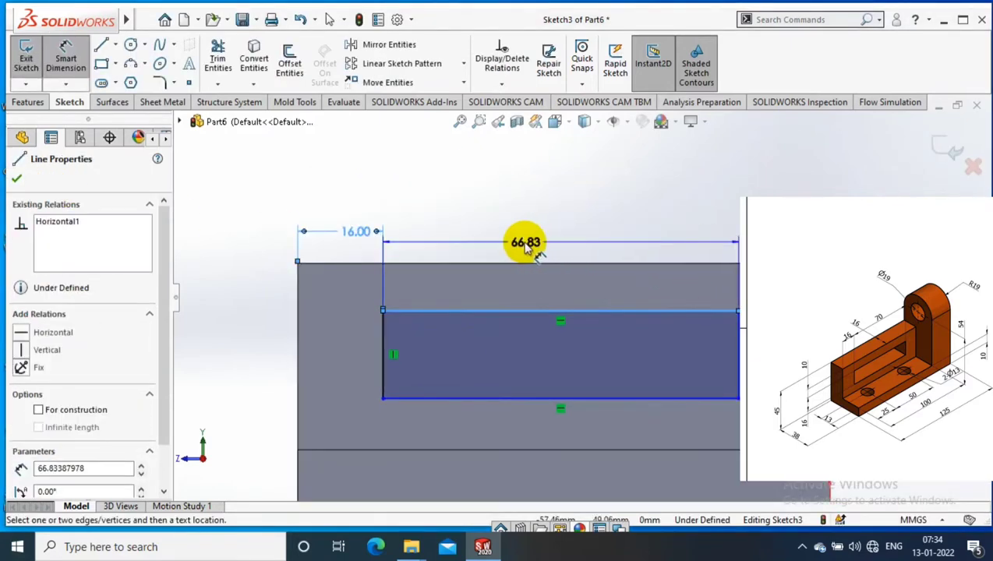
pyautogui.click(525, 242)
pyautogui.write('70')
pyautogui.press('Return')
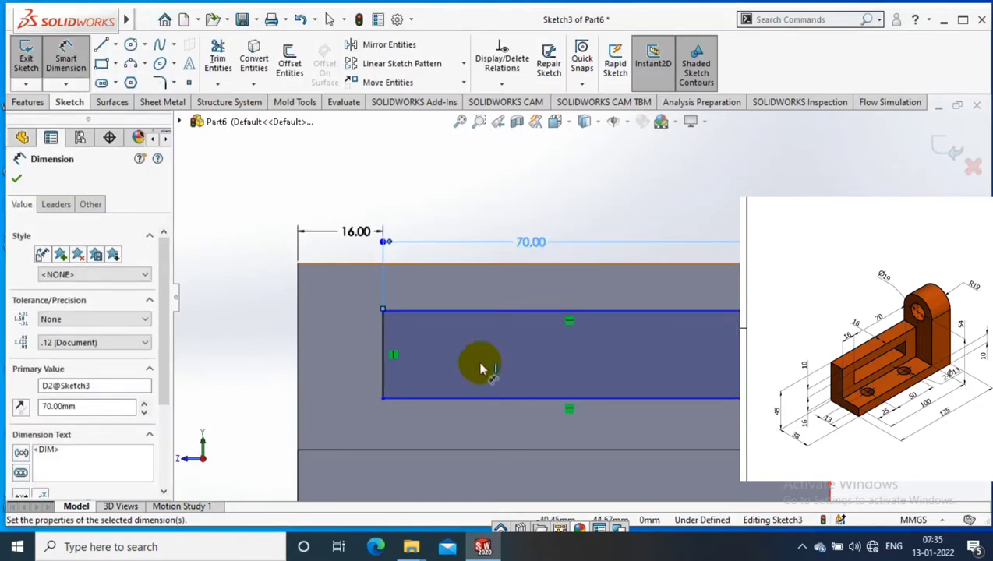
pyautogui.click(383, 367)
pyautogui.click(258, 373)
pyautogui.write('16')
pyautogui.press('Return')
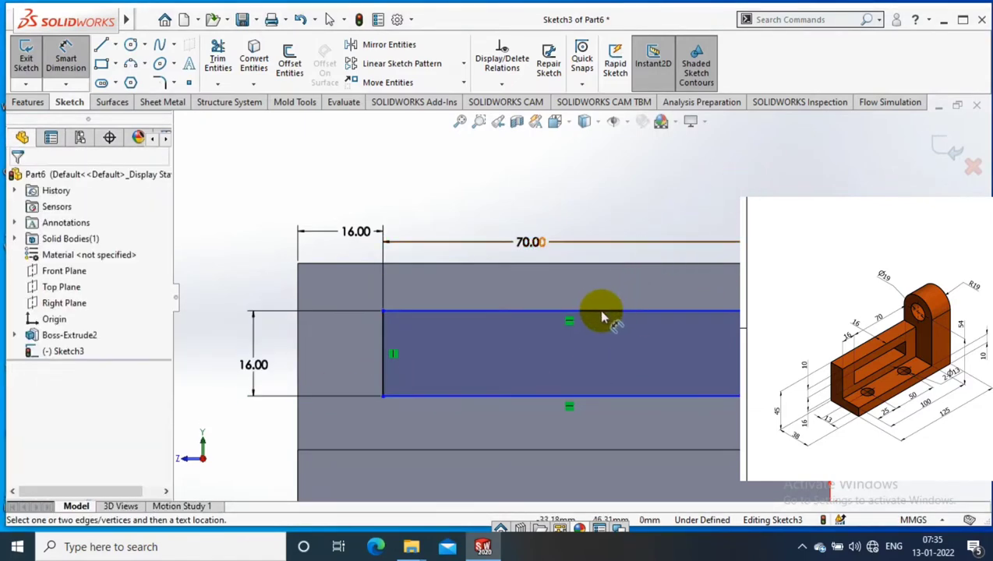
# - Set a 10 mm gap between the rectangle's top edge and the face edge
pyautogui.click(624, 265)
pyautogui.click(670, 311)
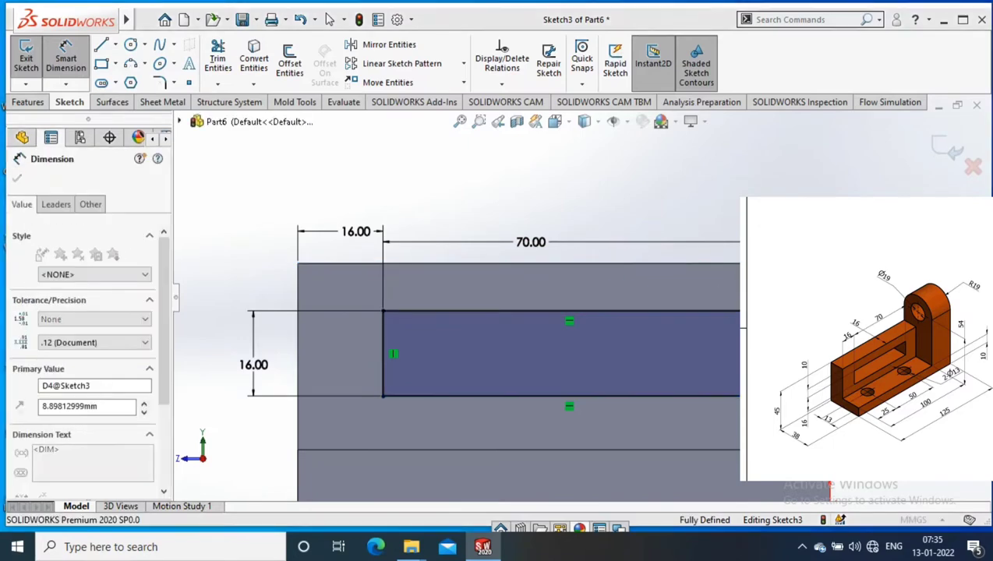
pyautogui.write('10')
pyautogui.press('Return')
pyautogui.click(28, 102)
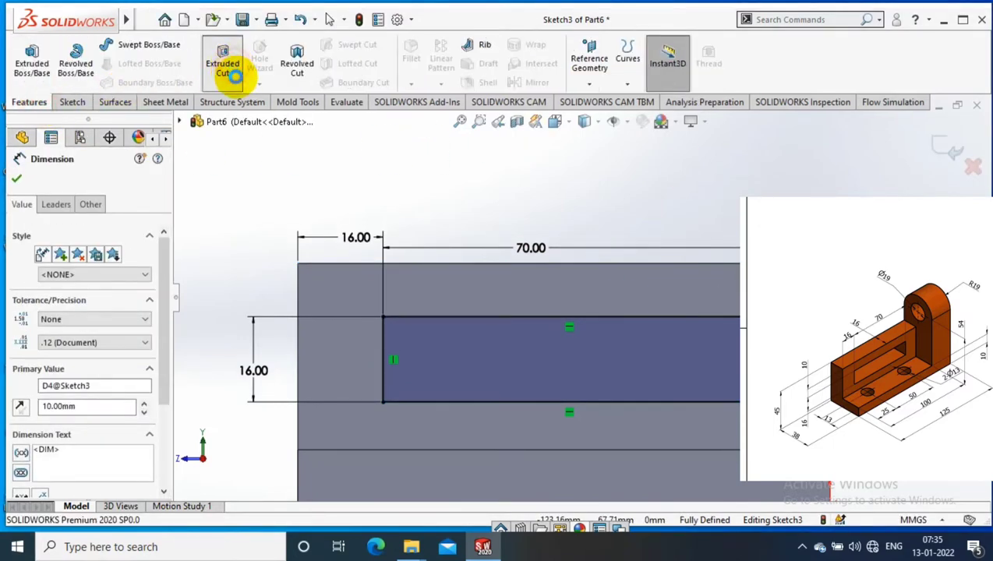
# - Cut the 70 × 16 rectangle as a slot with Through All - Both end condition
pyautogui.click(224, 64)
pyautogui.click(105, 269)
pyautogui.click(93, 295)
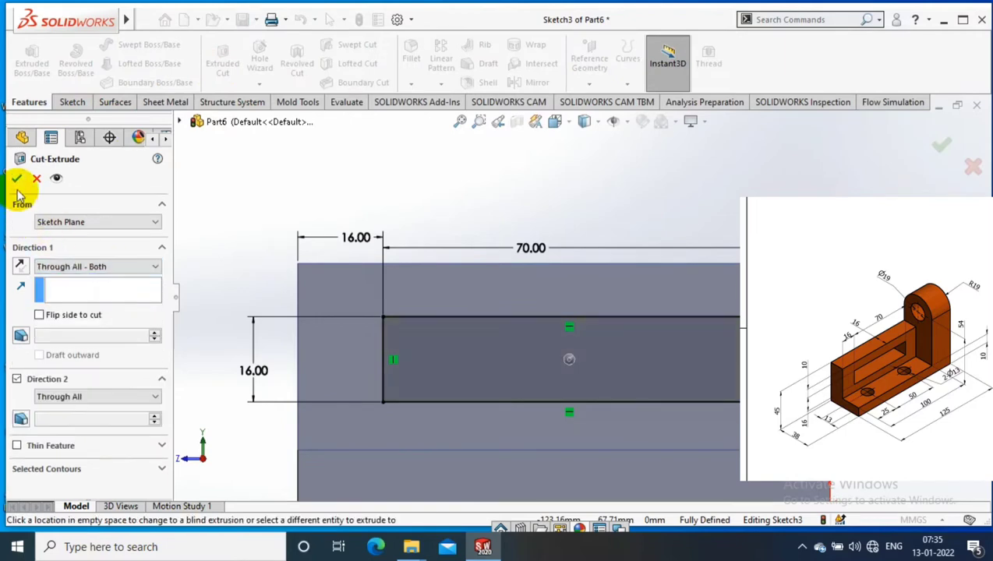
pyautogui.press('Return')
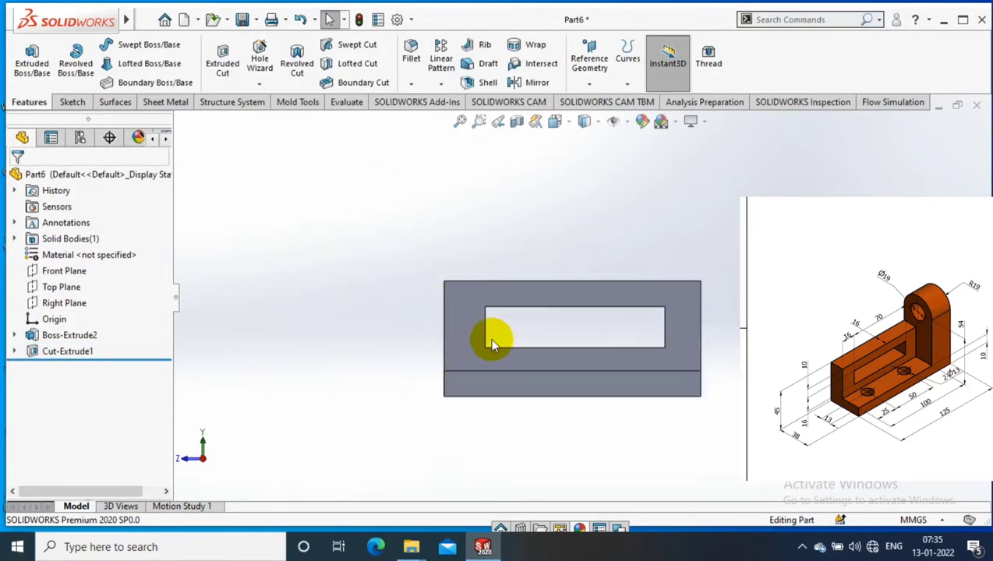
# - Orbit the part and set the view Normal To the base's top face
pyautogui.moveTo(489, 338); pyautogui.dragTo(536, 268, button='middle')
pyautogui.rightClick(608, 337)
pyautogui.click(708, 161)
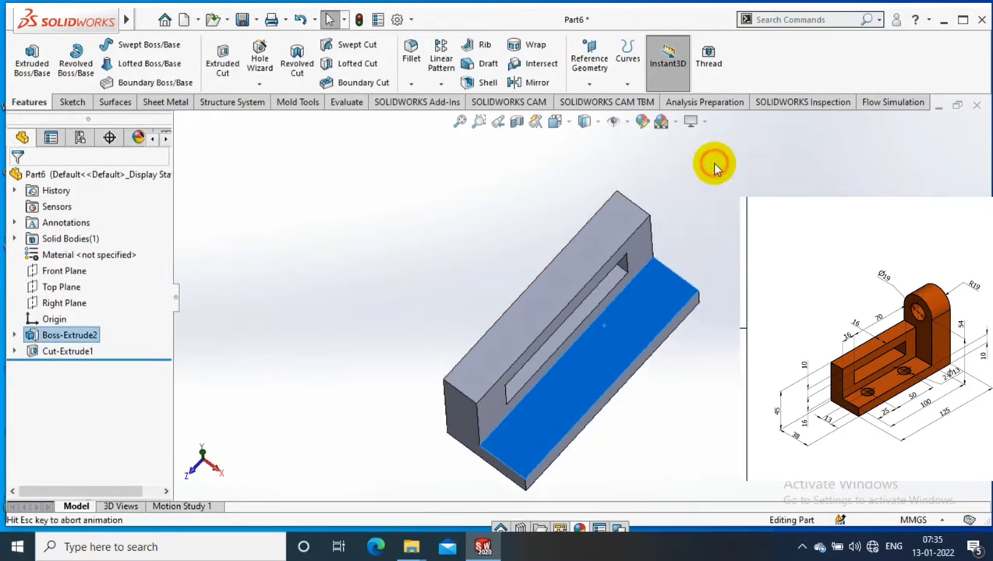
# - Start a sketch on the base top face and draw two circles, one above the other
pyautogui.click(72, 102)
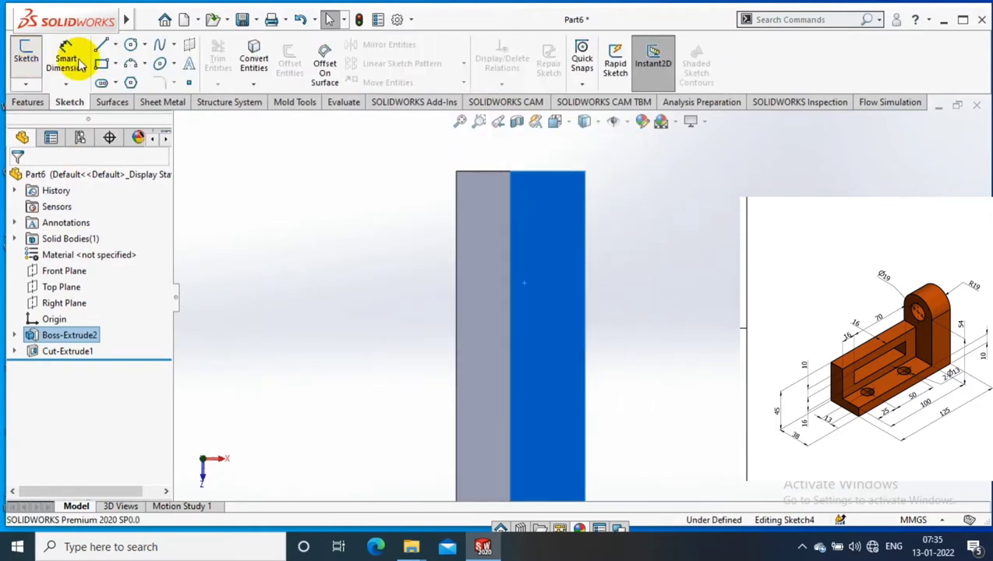
pyautogui.click(130, 44)
pyautogui.scroll(-2, 573, 300)
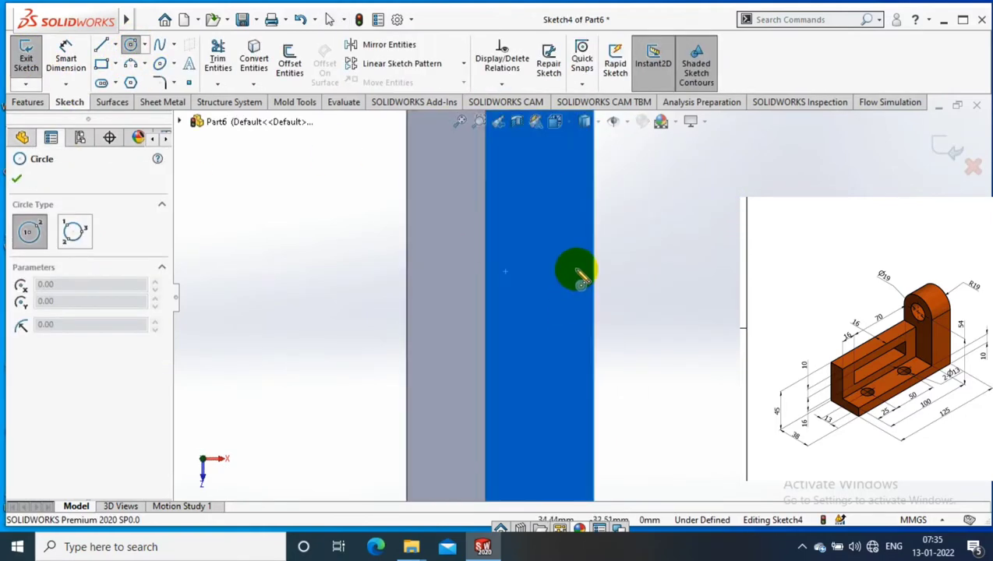
pyautogui.moveTo(534, 197); pyautogui.dragTo(545, 242)
pyautogui.scroll(2, 554, 322)
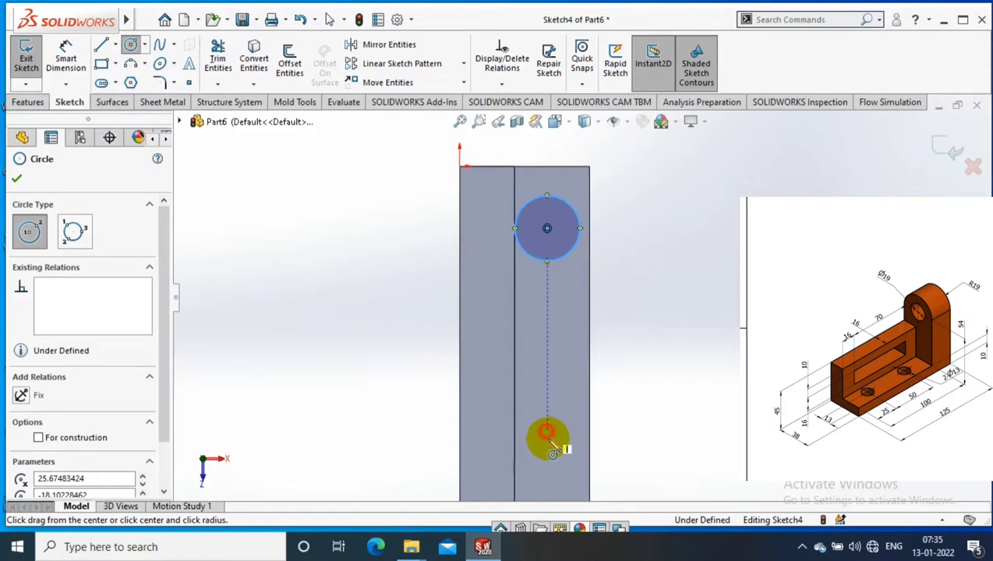
pyautogui.moveTo(549, 442); pyautogui.dragTo(567, 450)
# - Give the upper circle a Ø13 diameter and make both circles Equal
pyautogui.click(65, 59)
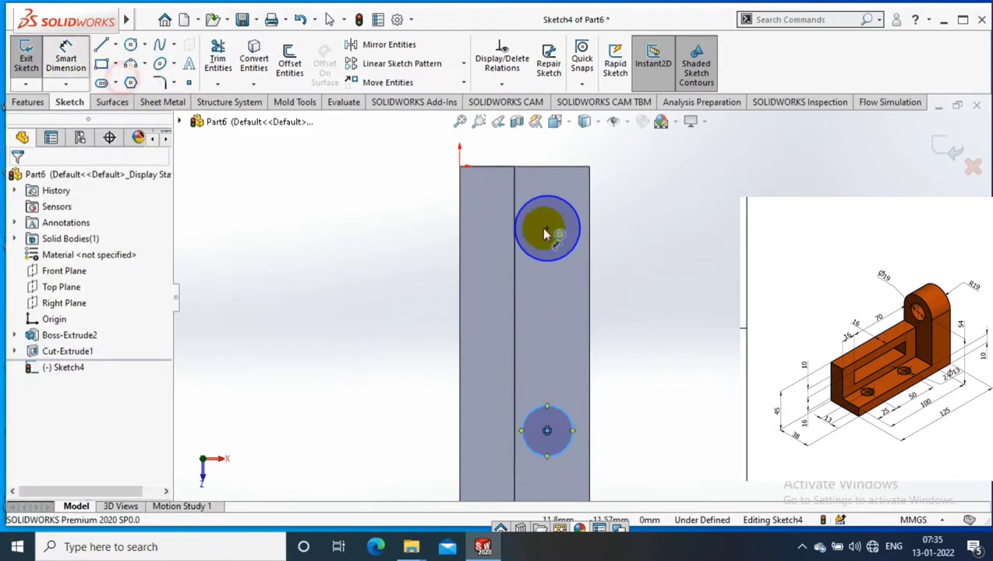
pyautogui.click(626, 241)
pyautogui.click(627, 238)
pyautogui.write('13')
pyautogui.press('Return')
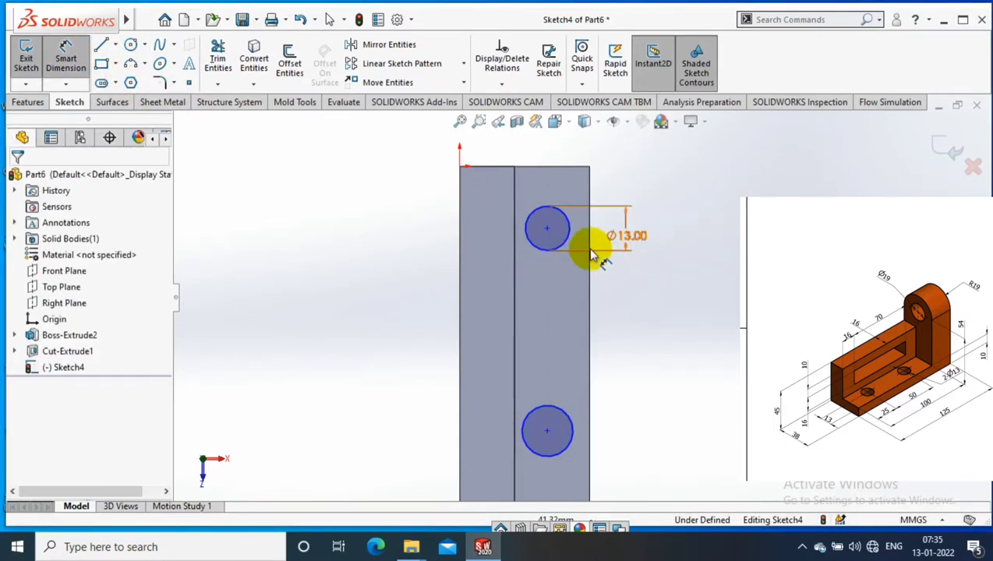
pyautogui.press('Escape')
pyautogui.click(563, 243)
pyautogui.keyDown('ctrl'); pyautogui.click(564, 411); pyautogui.keyUp('ctrl')
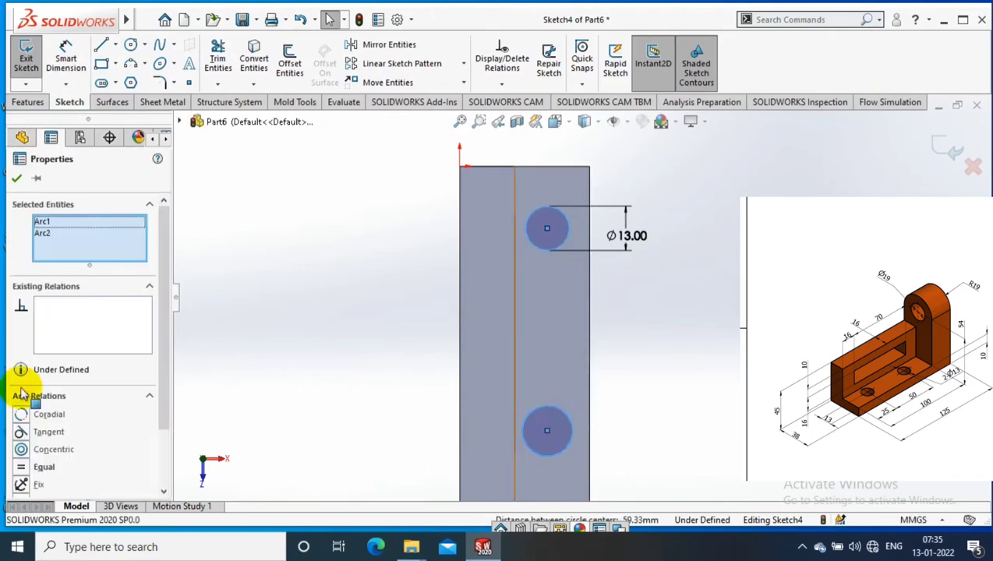
pyautogui.click(25, 467)
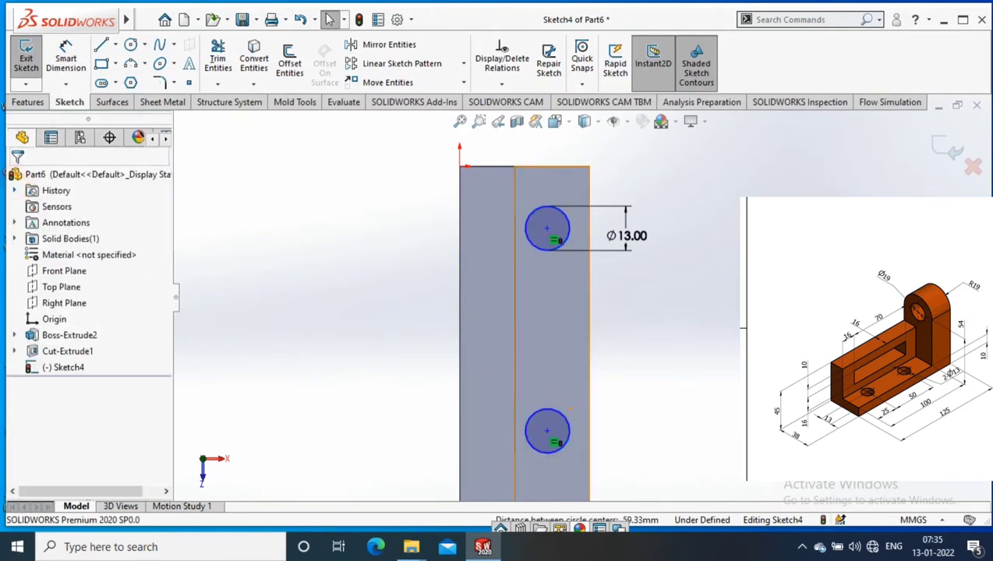
pyautogui.click(16, 178)
# - Dimension the circle centres 50 mm apart
pyautogui.click(65, 58)
pyautogui.click(554, 228)
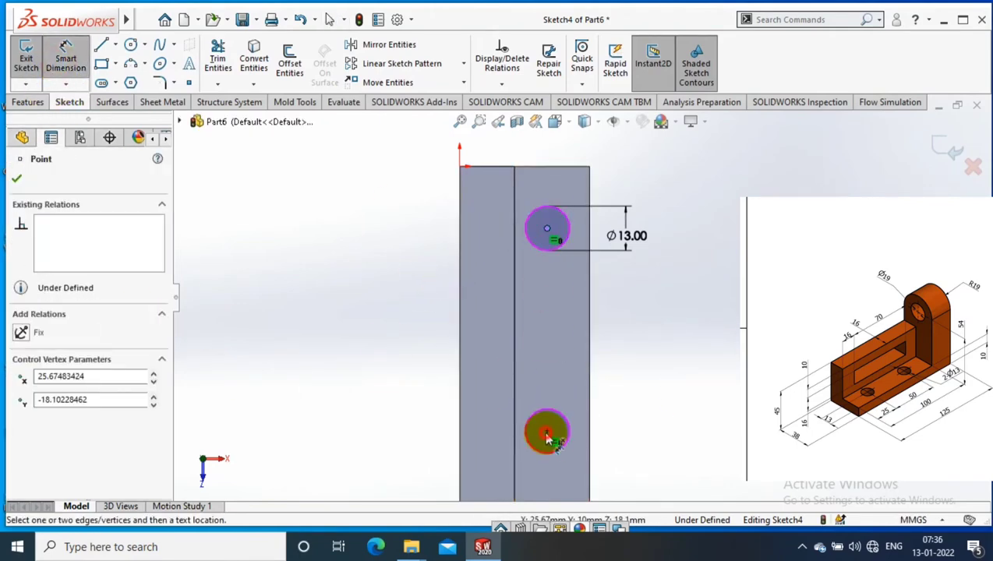
pyautogui.click(547, 432)
pyautogui.click(630, 385)
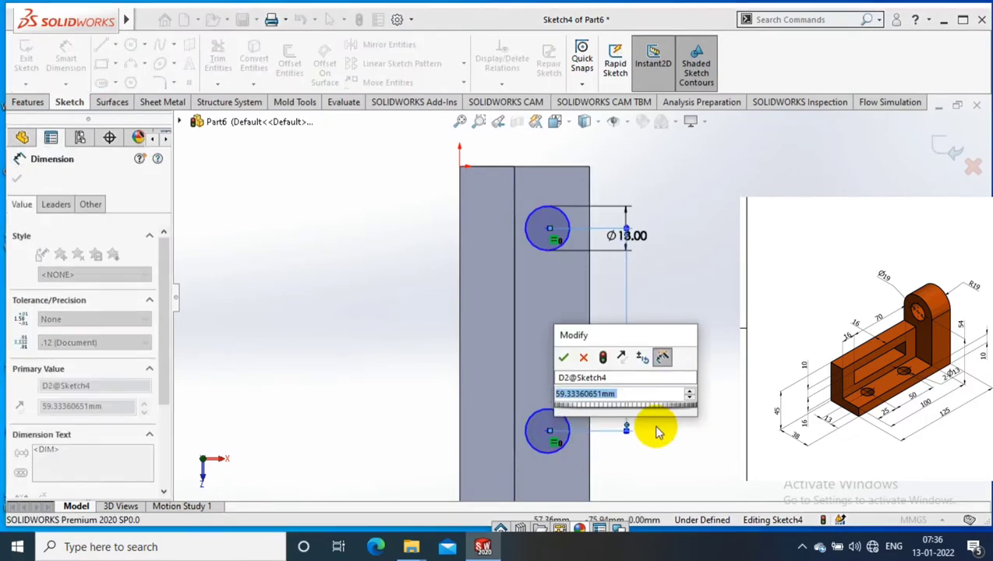
pyautogui.write('50')
pyautogui.press('Return')
pyautogui.click(678, 417)
# - Place the lower circle's centre 25 mm from the base's end
pyautogui.scroll(2, 475, 335)
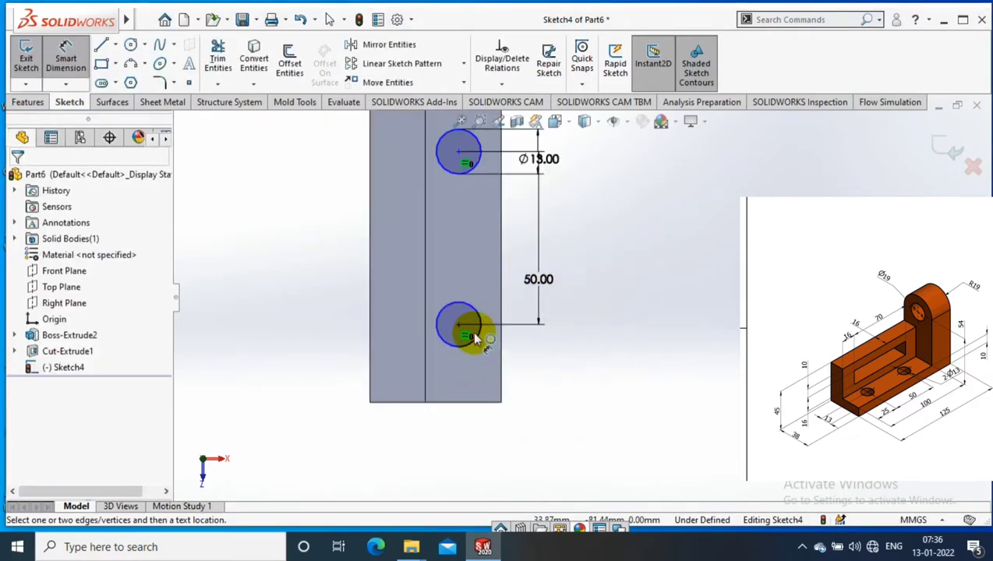
pyautogui.click(461, 332)
pyautogui.click(502, 402)
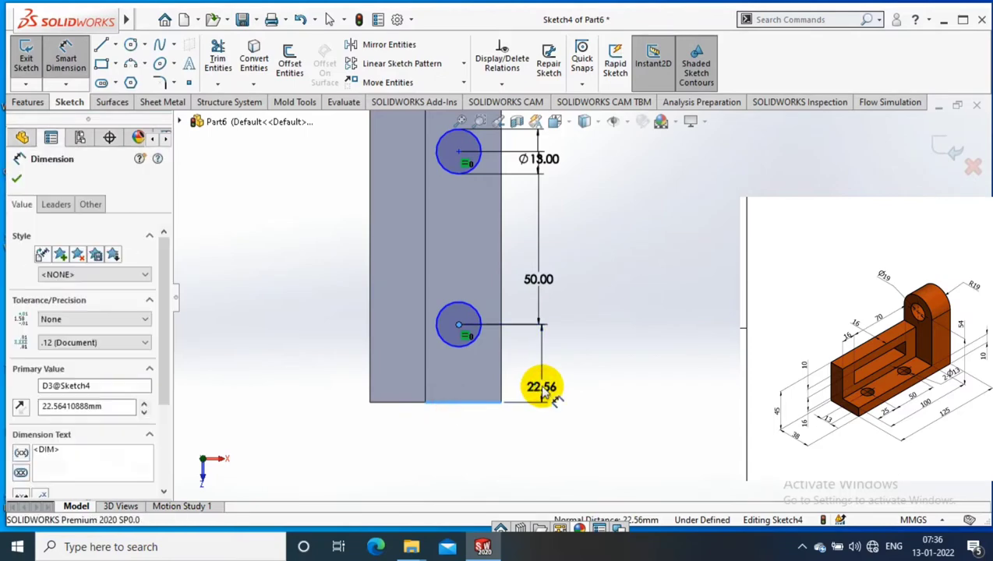
pyautogui.click(543, 392)
pyautogui.write('25')
pyautogui.press('Return')
pyautogui.click(646, 371)
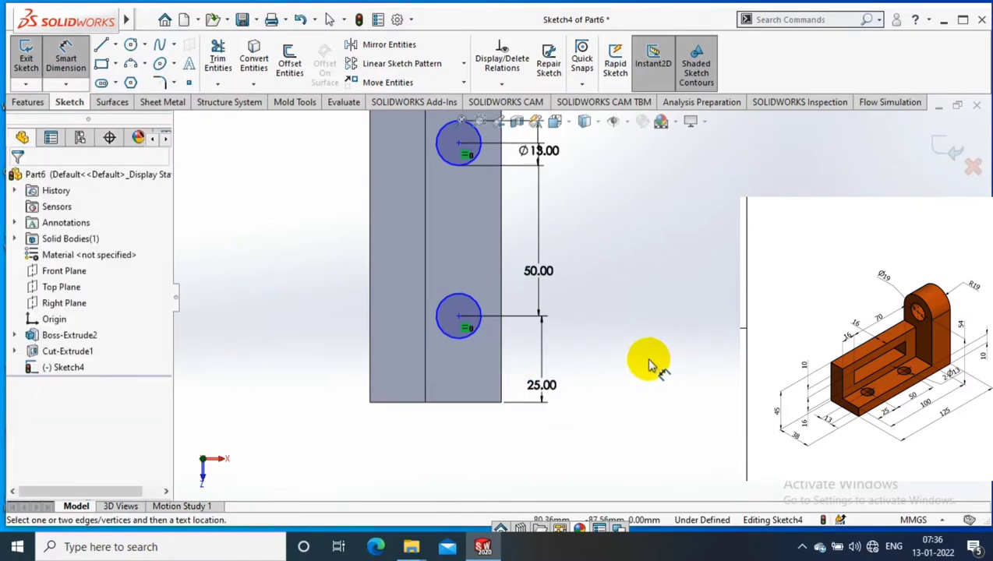
# - Place the lower circle's centre 13 mm from the base's outer edge
pyautogui.click(458, 315)
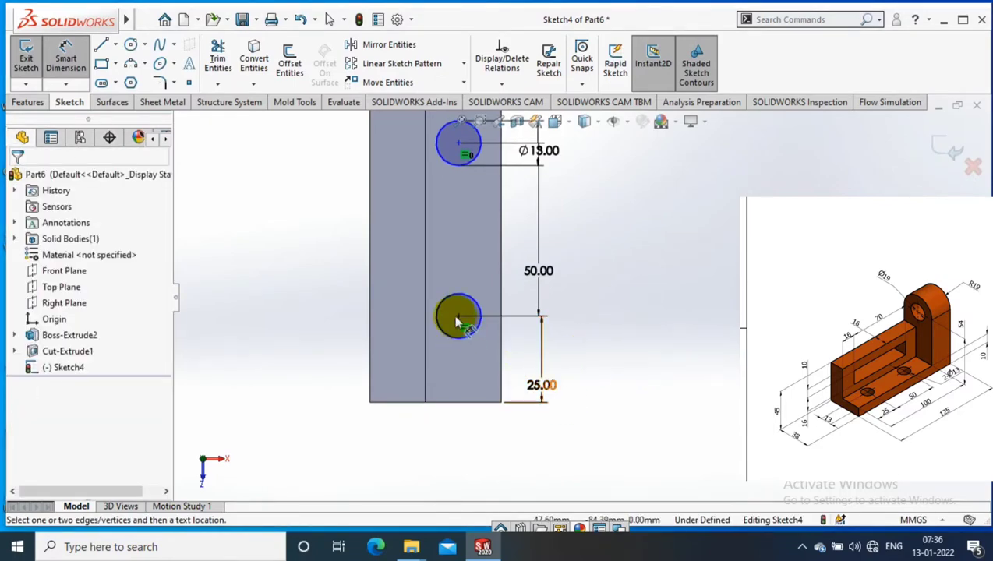
pyautogui.click(503, 350)
pyautogui.click(466, 460)
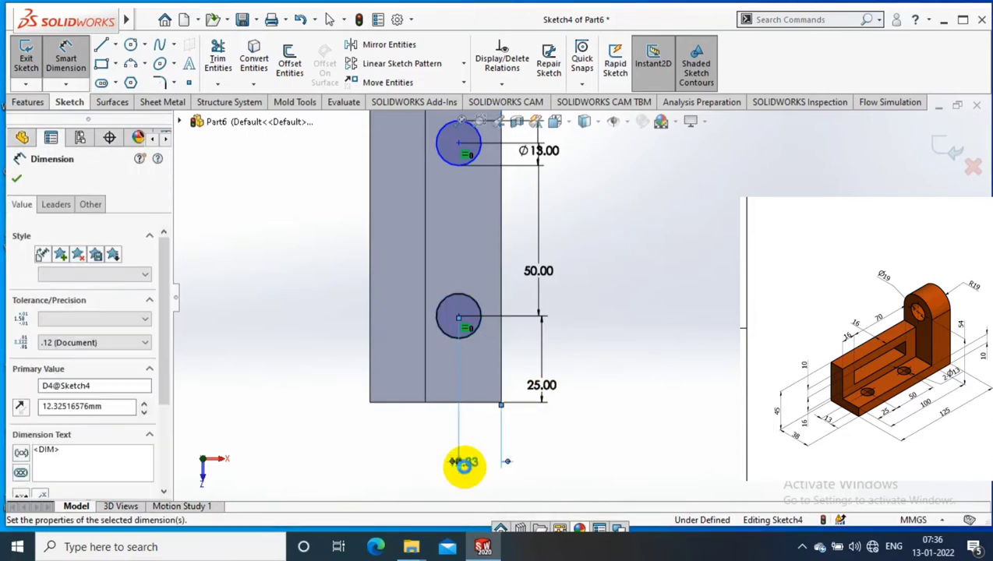
pyautogui.write('13')
pyautogui.press('Return')
pyautogui.click(720, 368)
# - Add a Vertical relation between the two circle centres and exit the sketch
pyautogui.click(461, 151)
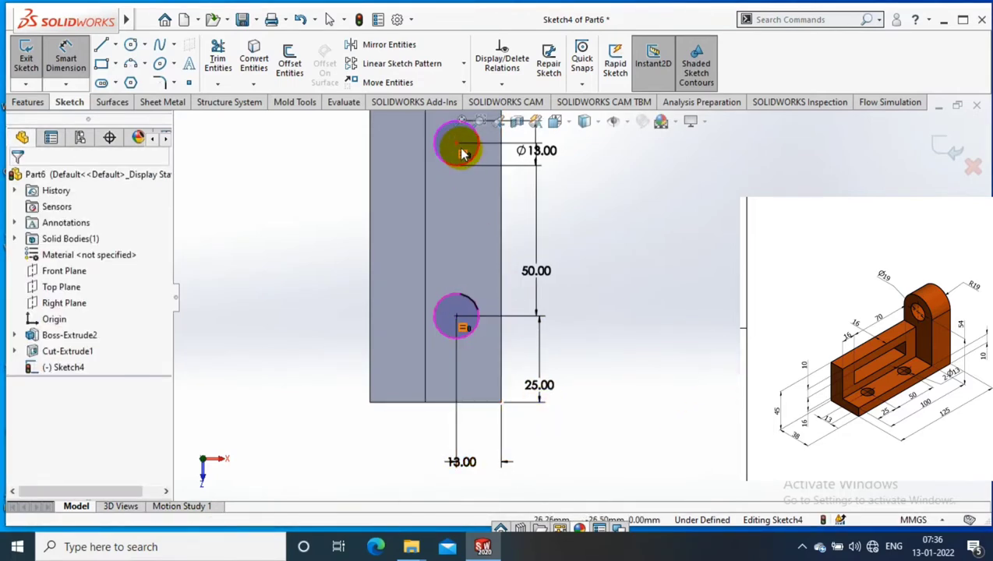
pyautogui.keyDown('ctrl'); pyautogui.click(456, 316); pyautogui.keyUp('ctrl')
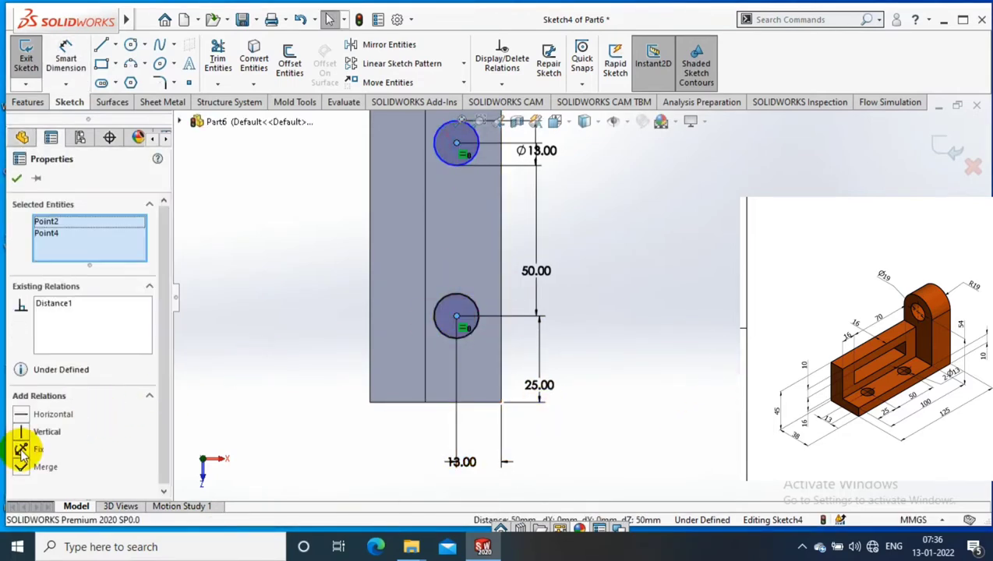
pyautogui.click(21, 432)
pyautogui.click(16, 179)
pyautogui.click(25, 58)
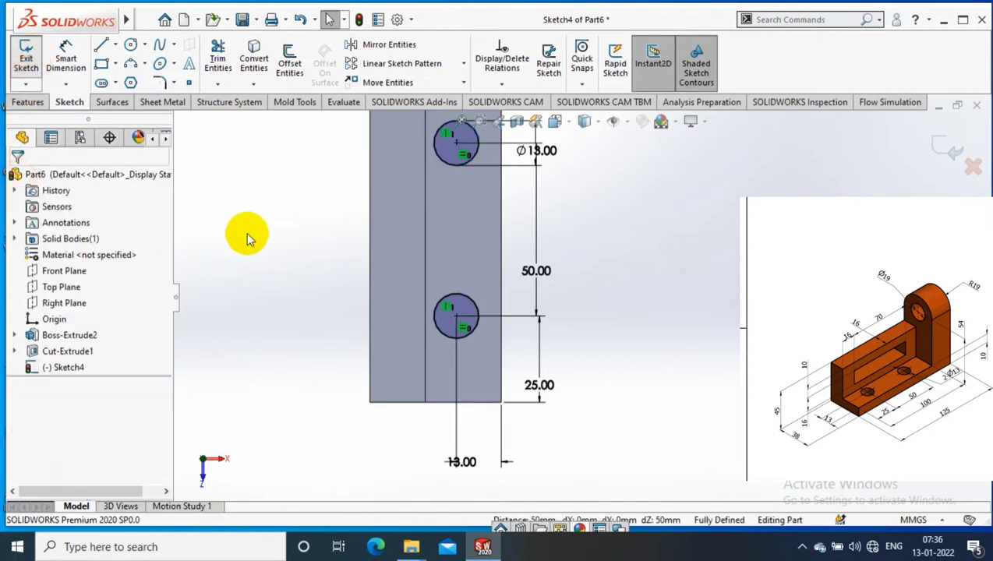
pyautogui.moveTo(246, 233)
pyautogui.mouseDown(button='middle')
pyautogui.moveTo(299, 283)
pyautogui.moveTo(294, 155)
pyautogui.moveTo(621, 236)
pyautogui.moveTo(639, 289)
pyautogui.moveTo(656, 290)
pyautogui.moveTo(328, 258)
pyautogui.mouseUp(button='middle')
# - Cut the two Ø13 holes through the base with Through All - Both
pyautogui.click(28, 102)
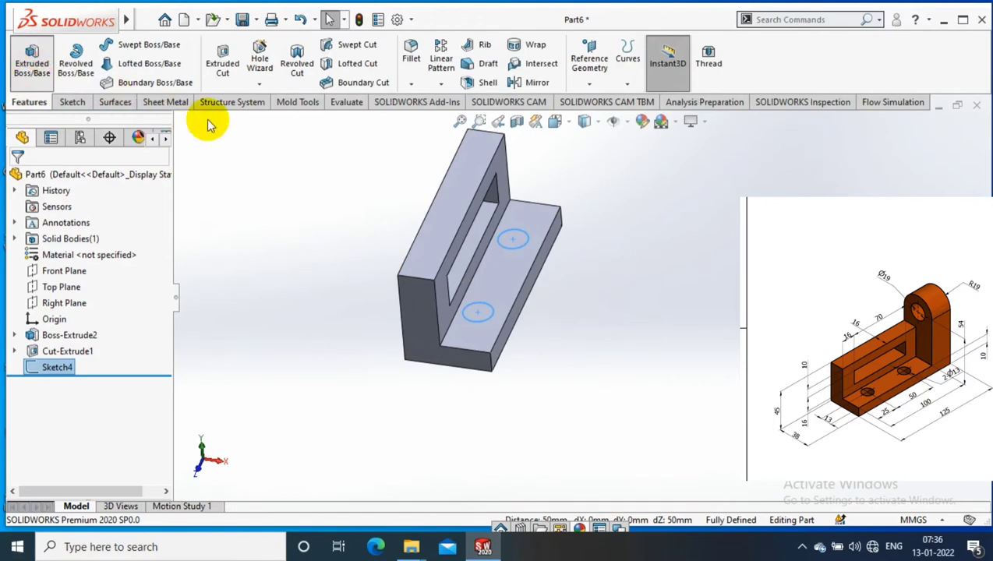
pyautogui.click(222, 63)
pyautogui.click(87, 266)
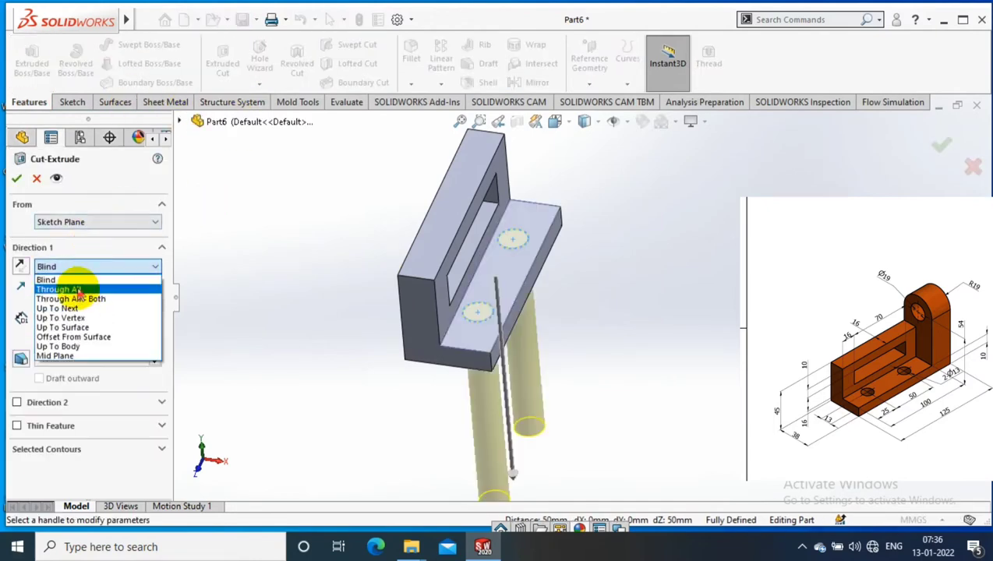
pyautogui.click(70, 298)
pyautogui.click(16, 177)
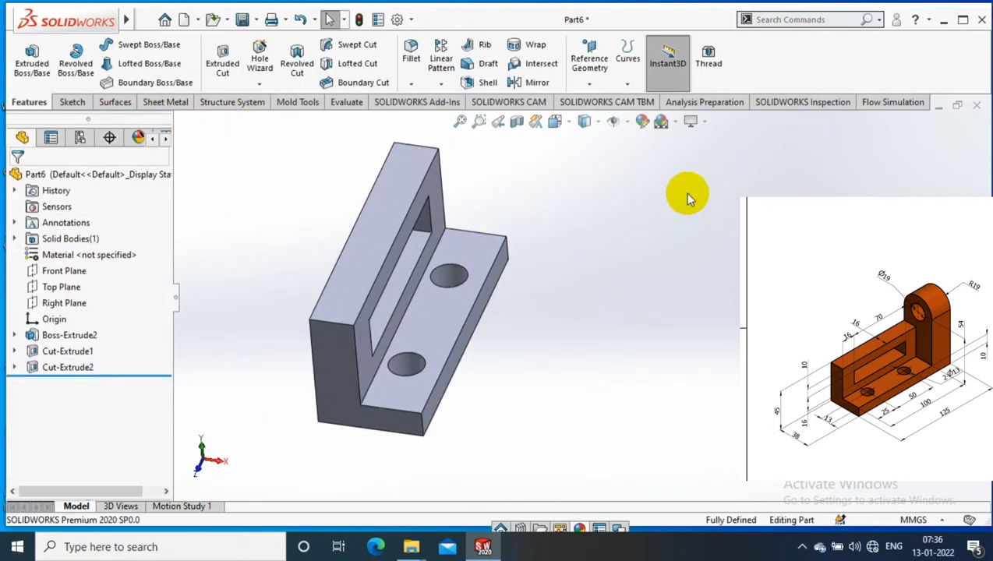
pyautogui.moveTo(687, 199)
pyautogui.mouseDown(button='middle')
pyautogui.moveTo(527, 290)
pyautogui.moveTo(501, 173)
pyautogui.mouseUp(button='middle')
# - On the L-shaped side face, sketch a rectangle from the L's bottom-left to above the upright
pyautogui.rightClick(502, 173)
pyautogui.click(583, 159)
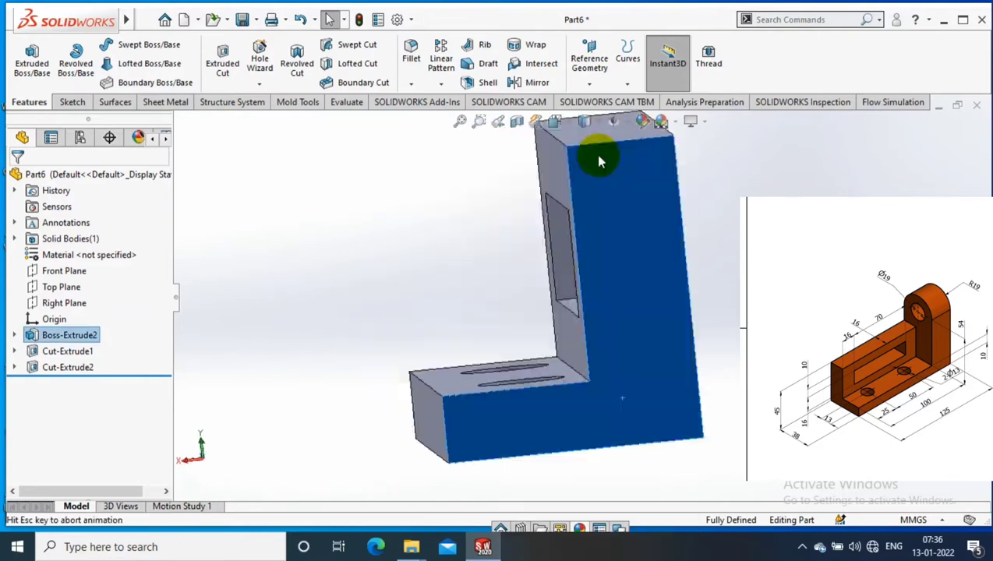
pyautogui.click(73, 102)
pyautogui.click(27, 60)
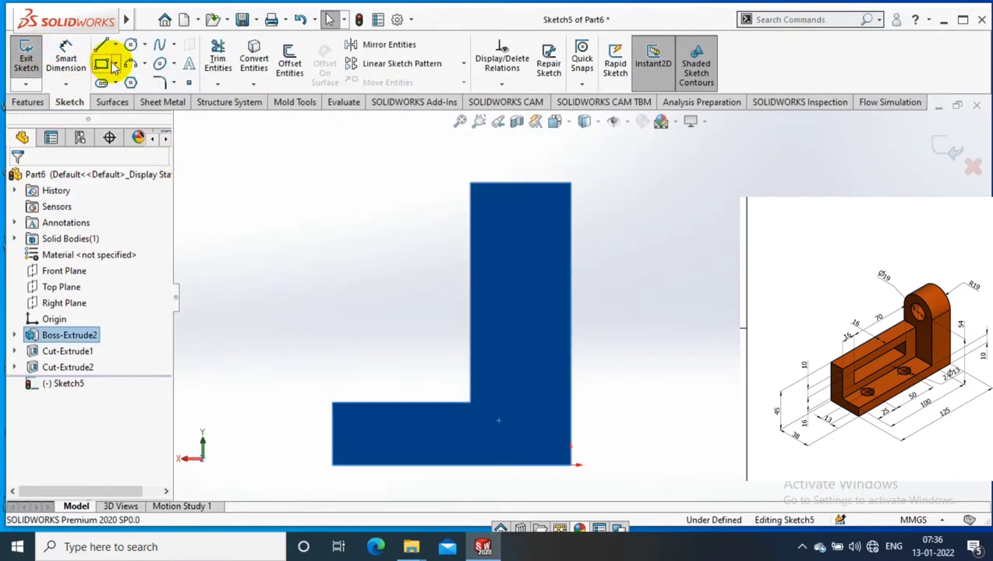
pyautogui.click(101, 63)
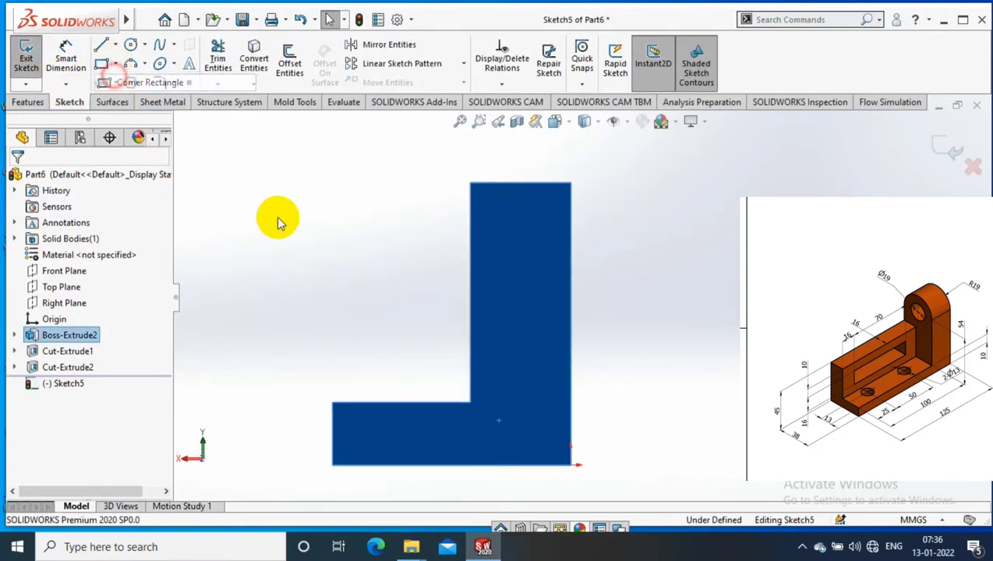
pyautogui.click(333, 466)
pyautogui.scroll(3, 577, 297)
pyautogui.click(568, 149)
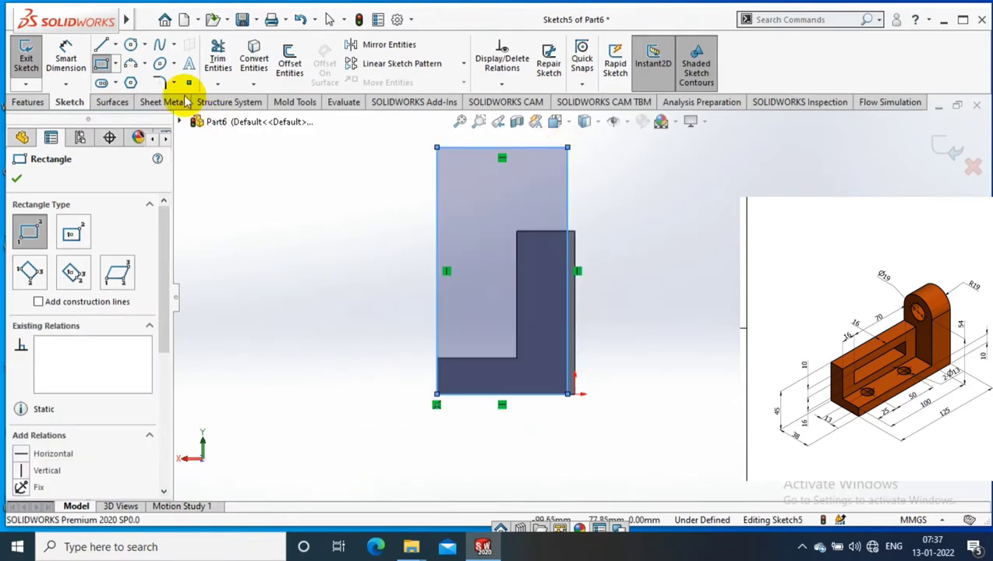
# - Dimension the rectangle's height to 83 mm
pyautogui.click(66, 58)
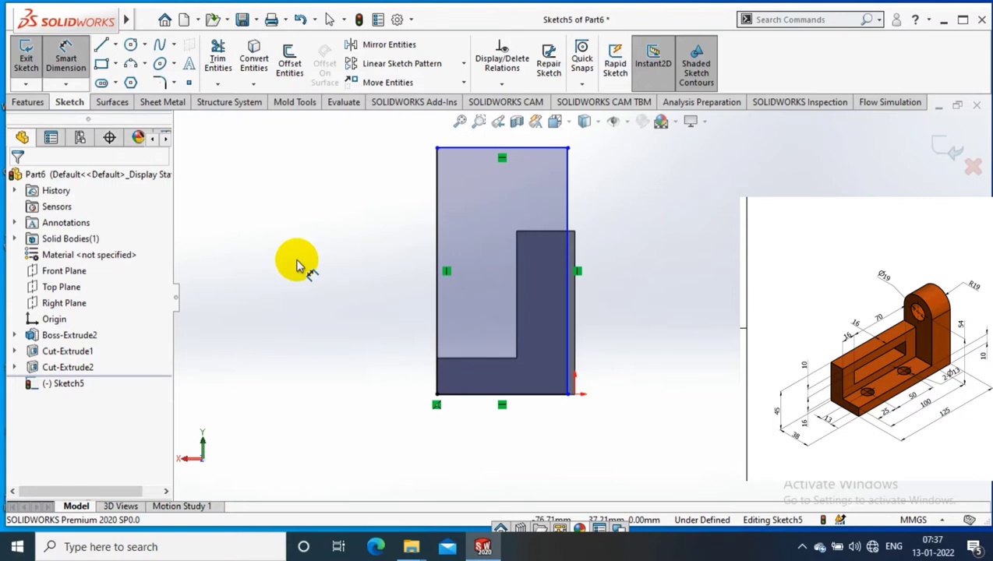
pyautogui.click(570, 208)
pyautogui.click(615, 234)
pyautogui.write('83')
pyautogui.press('Return')
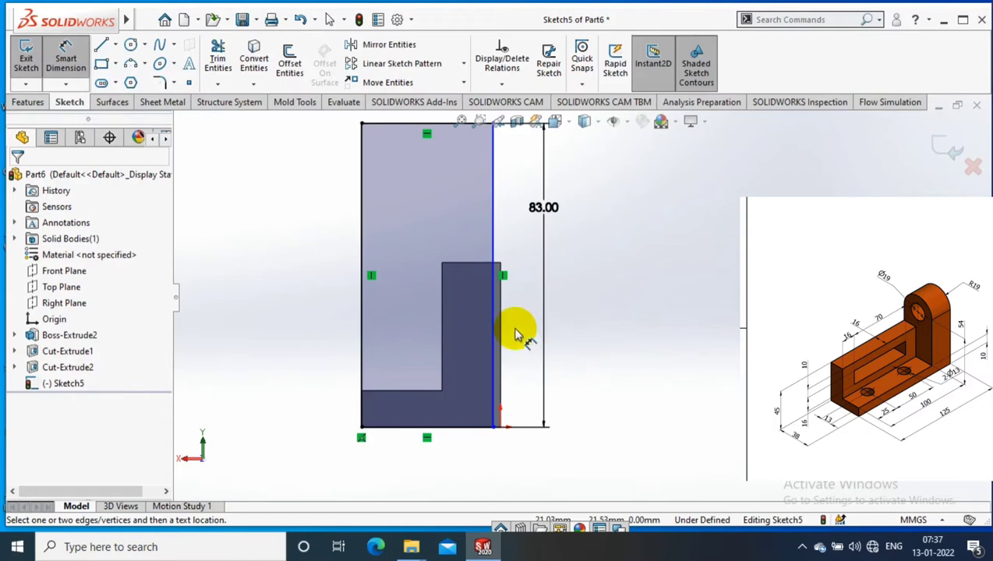
pyautogui.press('Escape')
# - Make the rectangle's right line Collinear with the matching model edge
pyautogui.click(492, 222)
pyautogui.keyDown('ctrl'); pyautogui.click(503, 310); pyautogui.keyUp('ctrl')
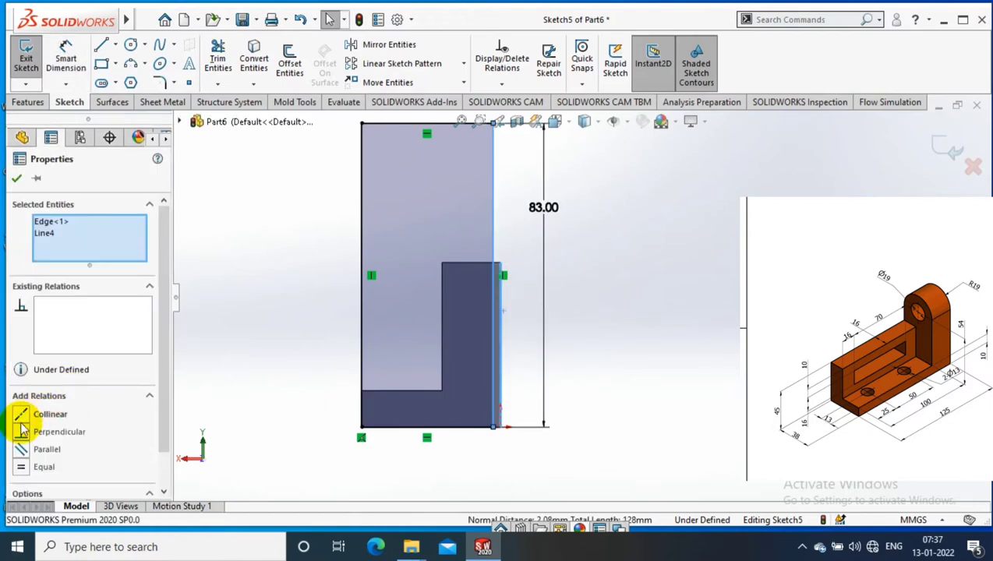
pyautogui.click(25, 417)
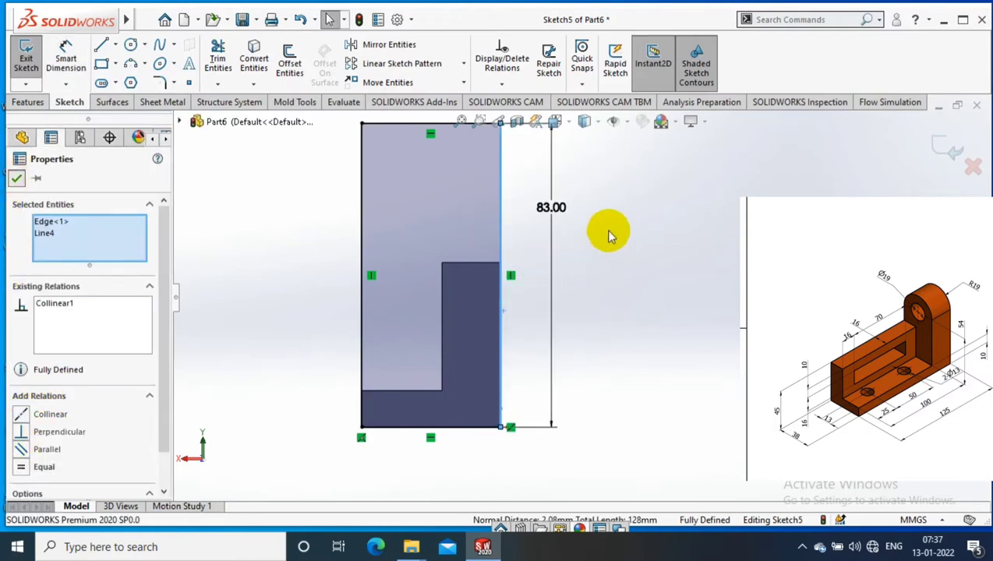
pyautogui.press('Escape')
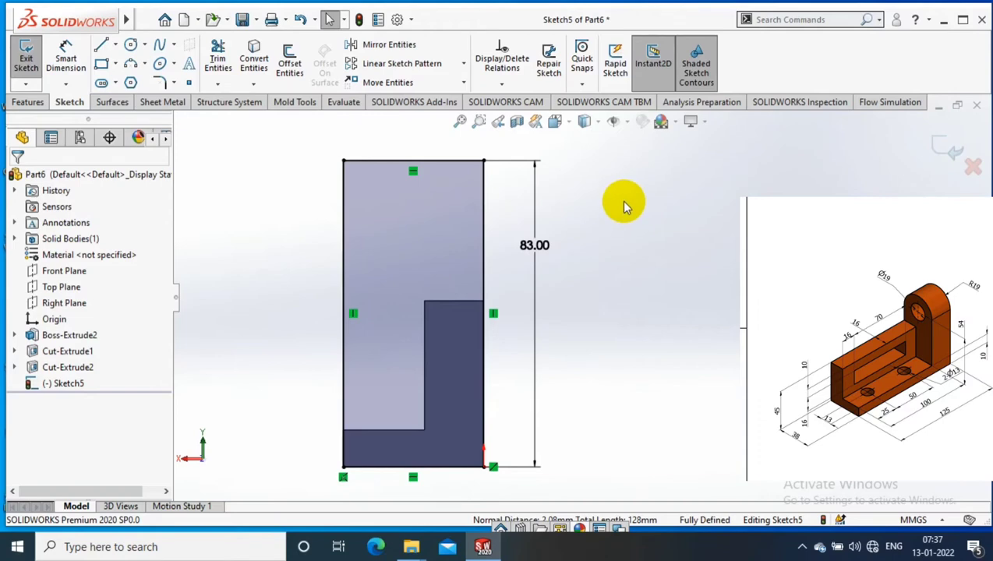
# - Extrude the upright profile 25 mm as a boss
pyautogui.click(27, 102)
pyautogui.click(31, 62)
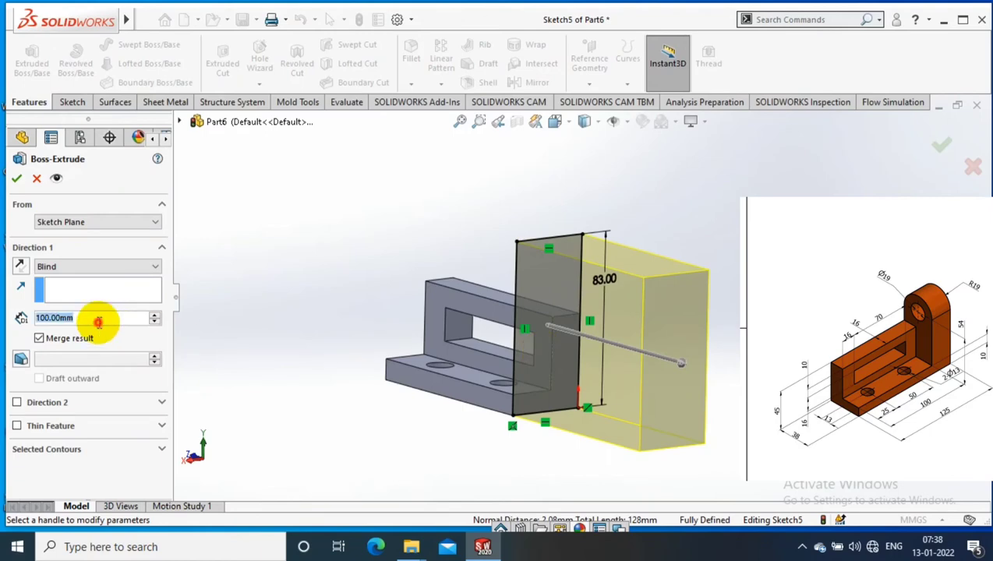
pyautogui.write('25')
pyautogui.press('Return')
pyautogui.click(19, 179)
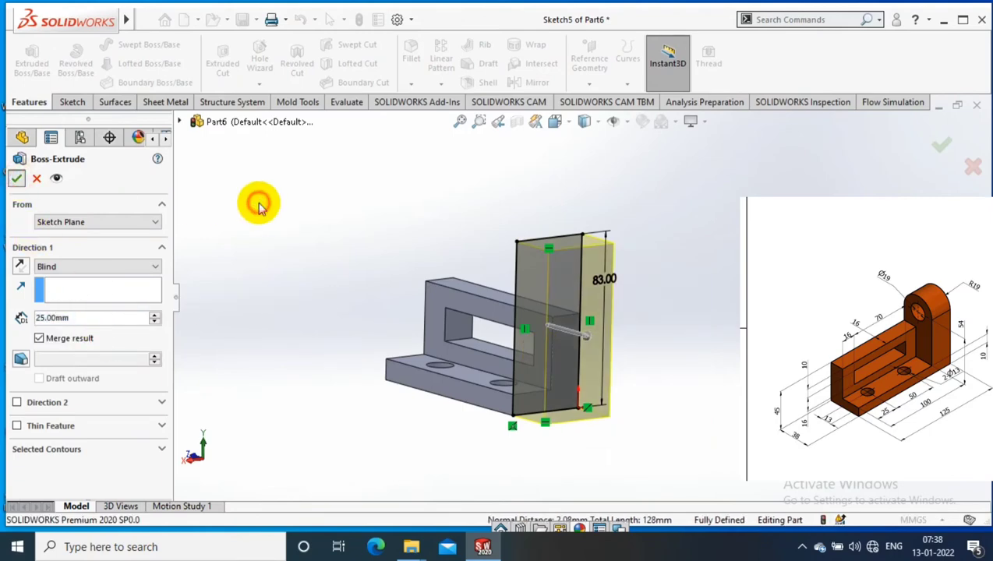
pyautogui.click(413, 84)
pyautogui.click(431, 101)
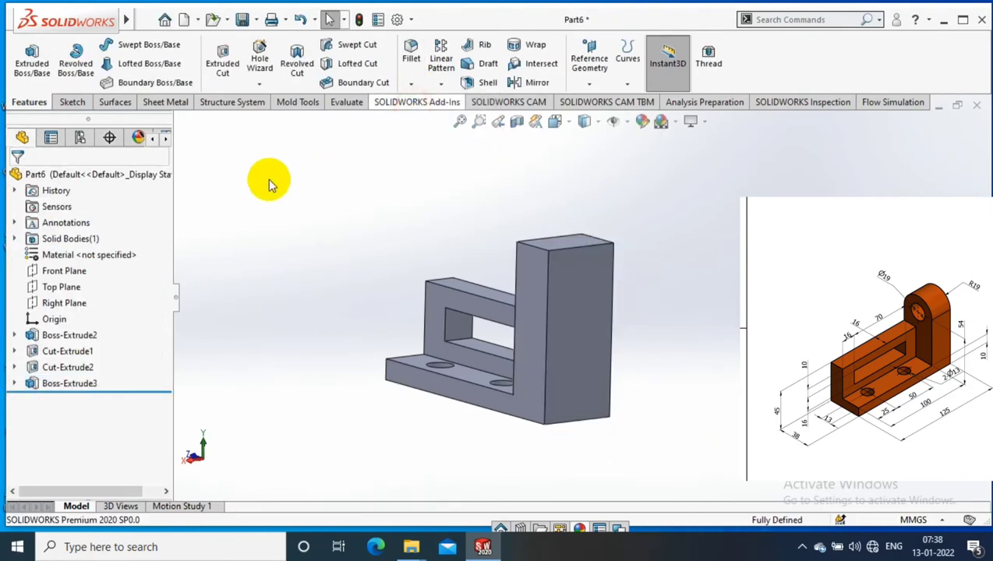
# - Start a full round fillet with the upright's left face as first side and its top as centre face
pyautogui.click(116, 262)
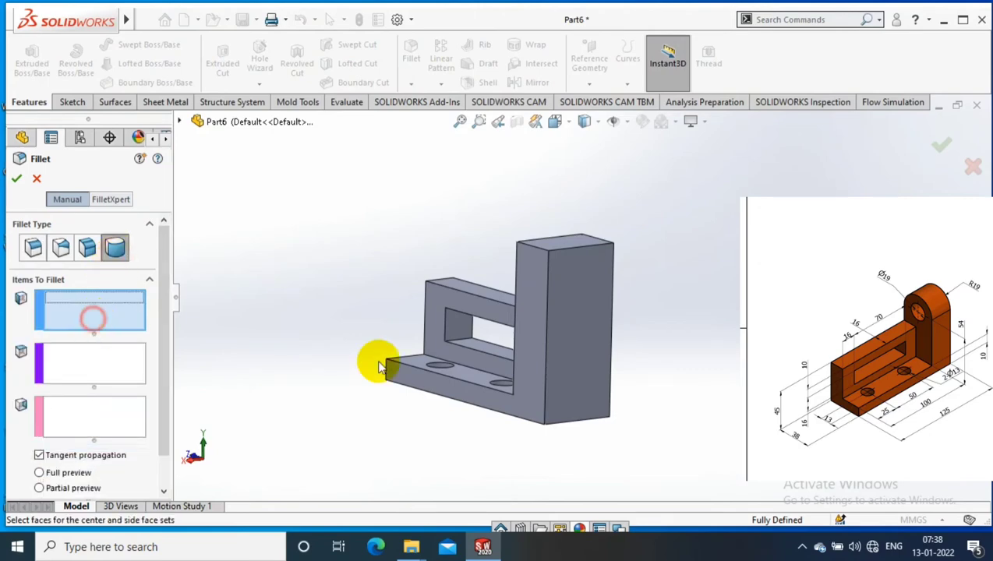
pyautogui.click(525, 299)
pyautogui.click(571, 238)
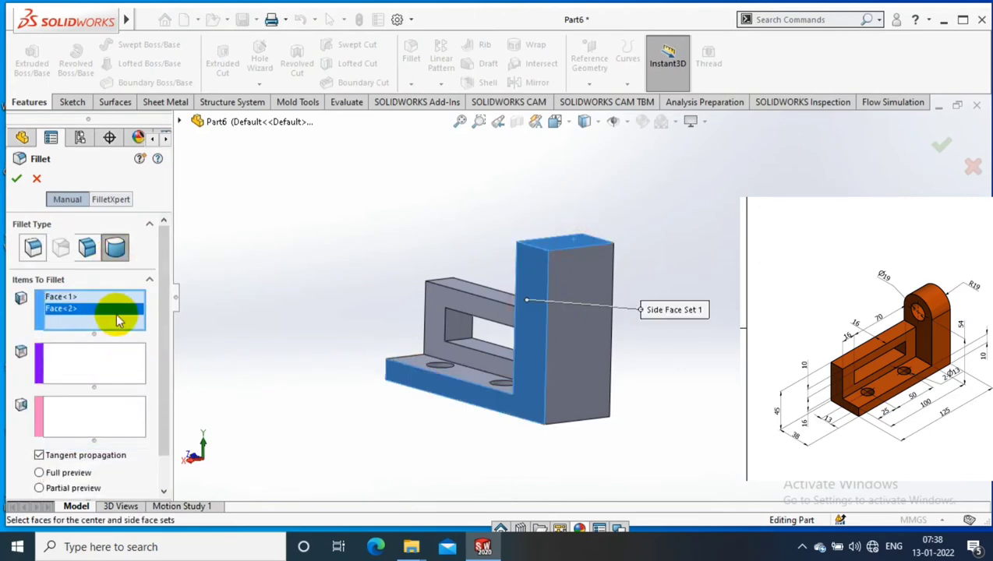
pyautogui.rightClick(134, 310)
pyautogui.click(155, 338)
pyautogui.click(89, 363)
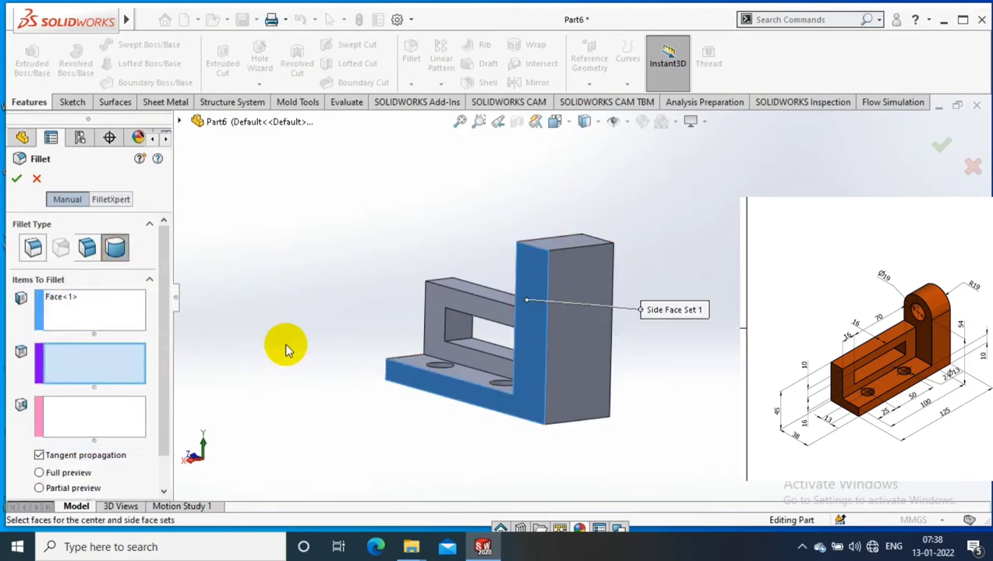
pyautogui.click(130, 420)
pyautogui.click(142, 353)
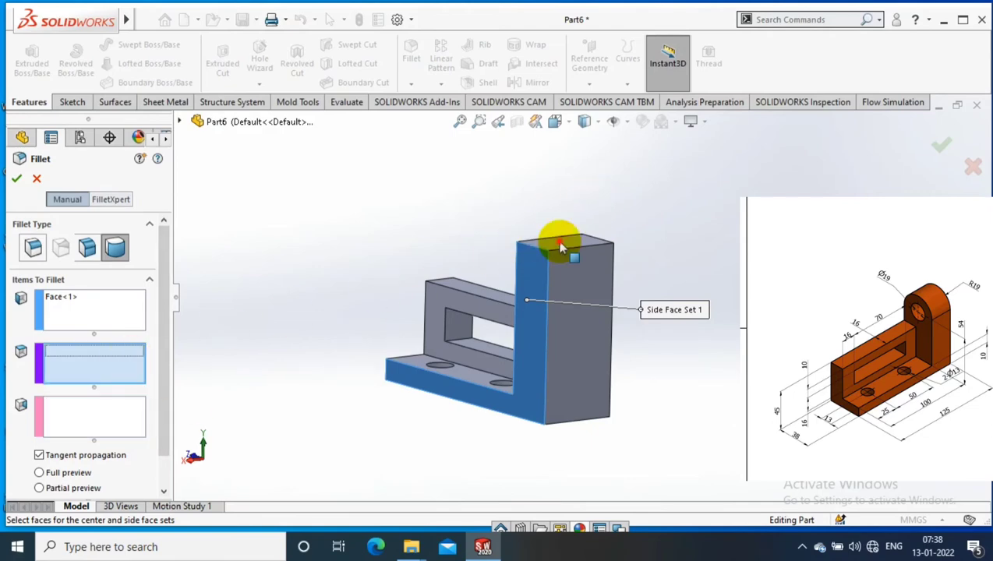
pyautogui.click(559, 238)
# - Add the upright's opposite face as the second side and confirm the full round fillet
pyautogui.moveTo(704, 302); pyautogui.dragTo(405, 354, button='middle')
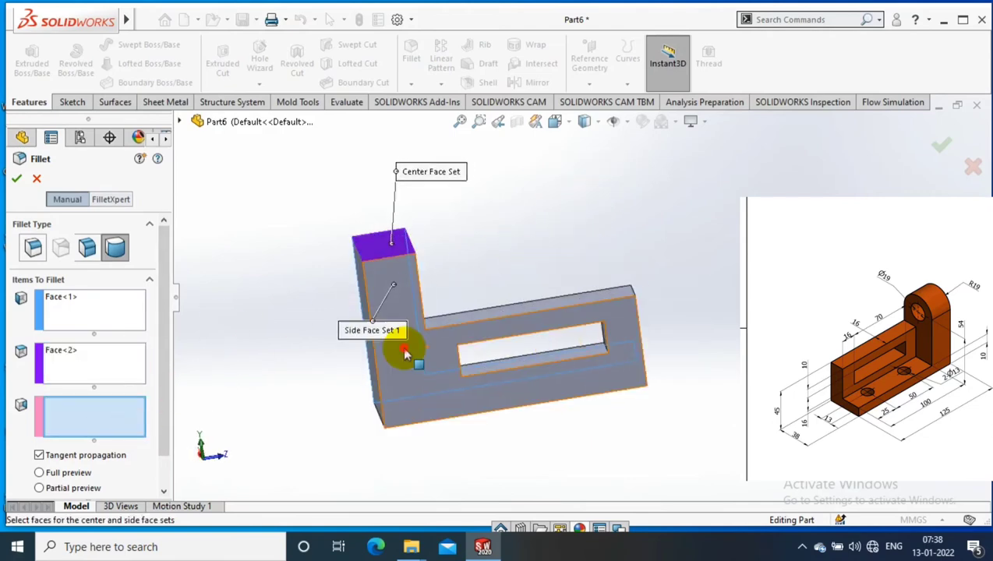
pyautogui.click(408, 360)
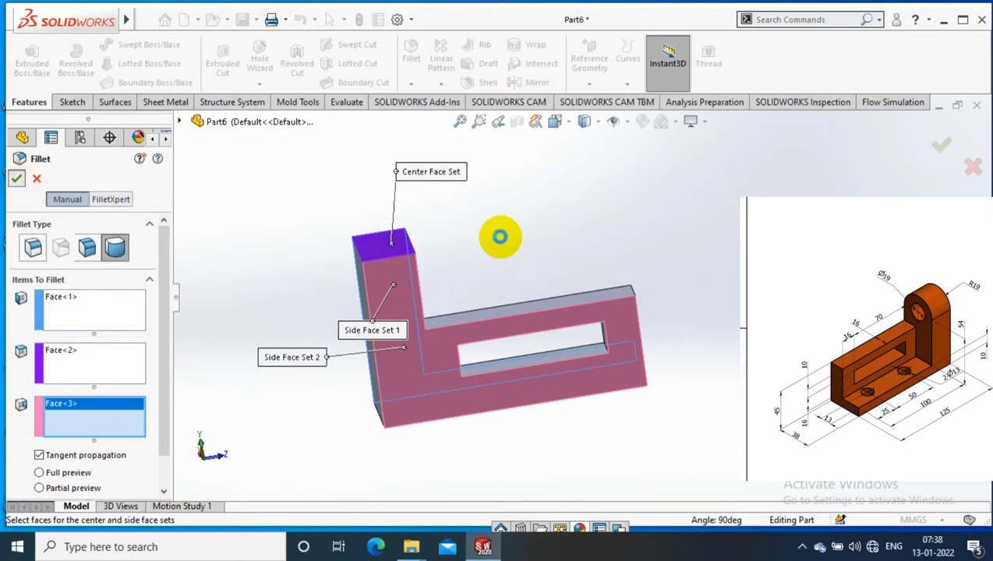
pyautogui.press('Return')
# - Reorient the view and select the upright's inner face
pyautogui.moveTo(499, 234)
pyautogui.mouseDown(button='middle')
pyautogui.moveTo(394, 305)
pyautogui.moveTo(454, 376)
pyautogui.moveTo(537, 361)
pyautogui.moveTo(588, 255)
pyautogui.moveTo(567, 244)
pyautogui.mouseUp(button='middle')
pyautogui.click(564, 240)
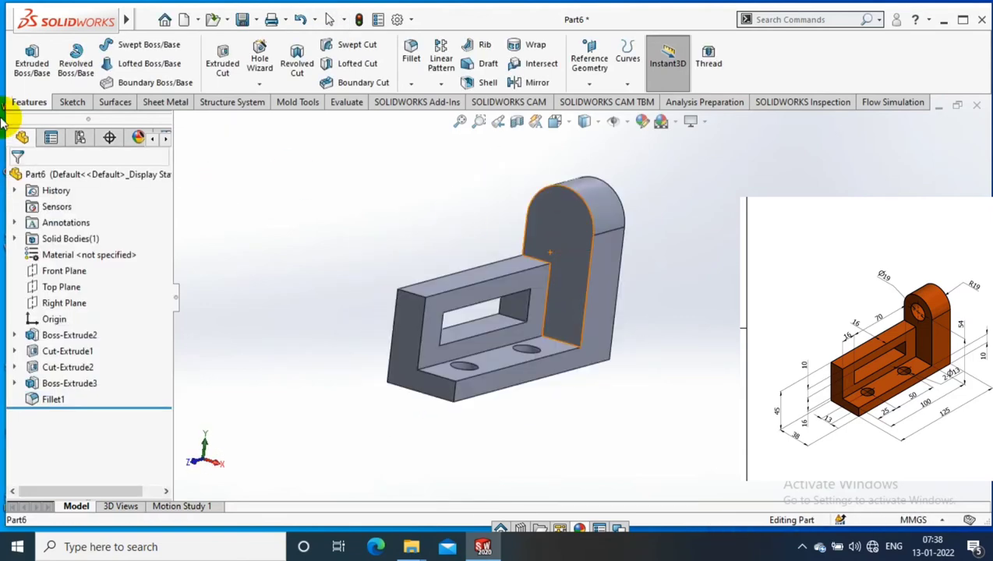
pyautogui.click(69, 102)
# - Sketch a circle on the upright face and dimension its diameter to 19 mm
pyautogui.click(25, 58)
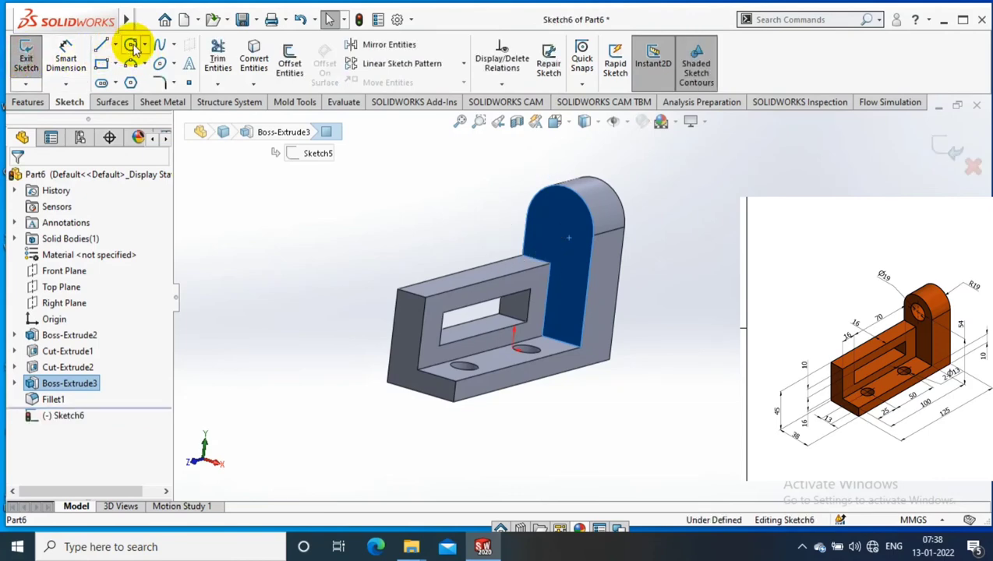
pyautogui.click(131, 44)
pyautogui.moveTo(569, 238); pyautogui.dragTo(578, 237)
pyautogui.click(66, 59)
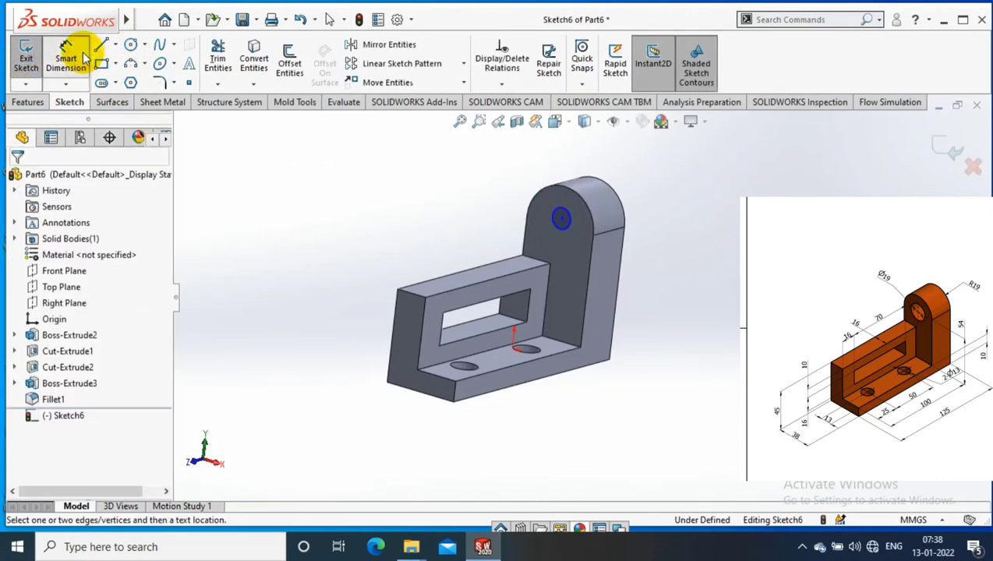
pyautogui.scroll(-2, 573, 219)
pyautogui.click(599, 241)
pyautogui.click(485, 233)
pyautogui.write('19')
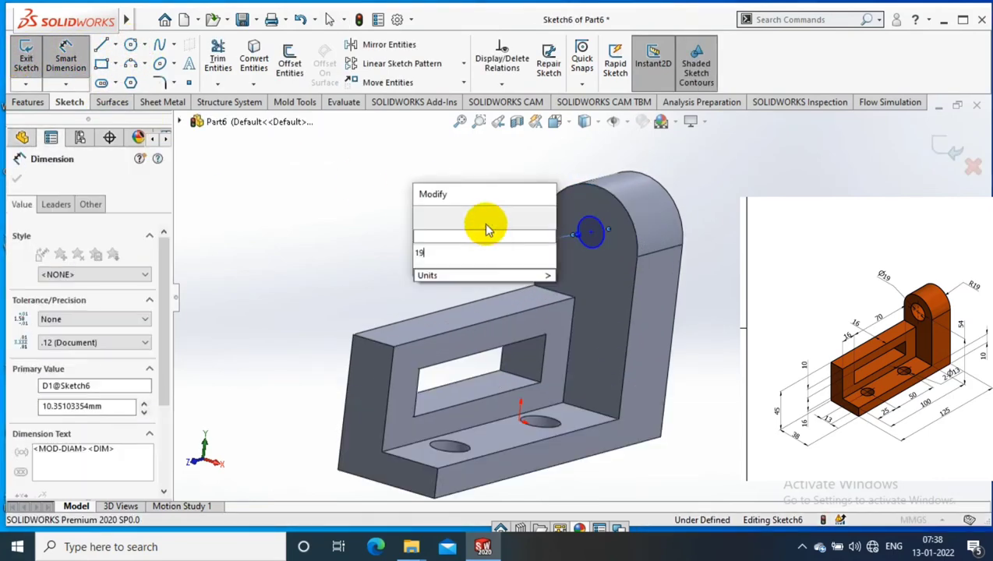
pyautogui.press('Return')
# - Make the circle concentric with the rounded top edge
pyautogui.click(631, 231)
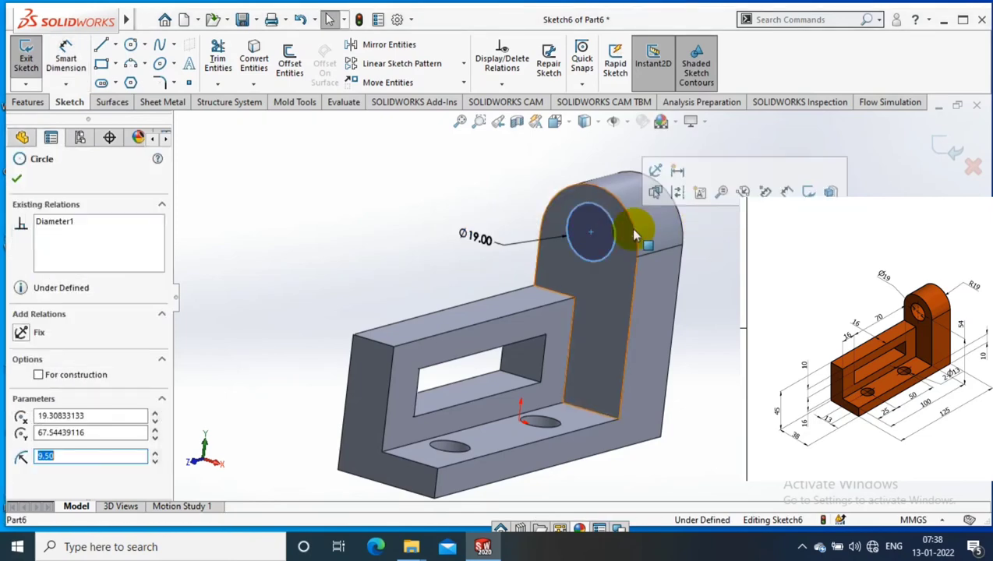
pyautogui.keyDown('ctrl'); pyautogui.click(629, 227); pyautogui.keyUp('ctrl')
pyautogui.click(21, 450)
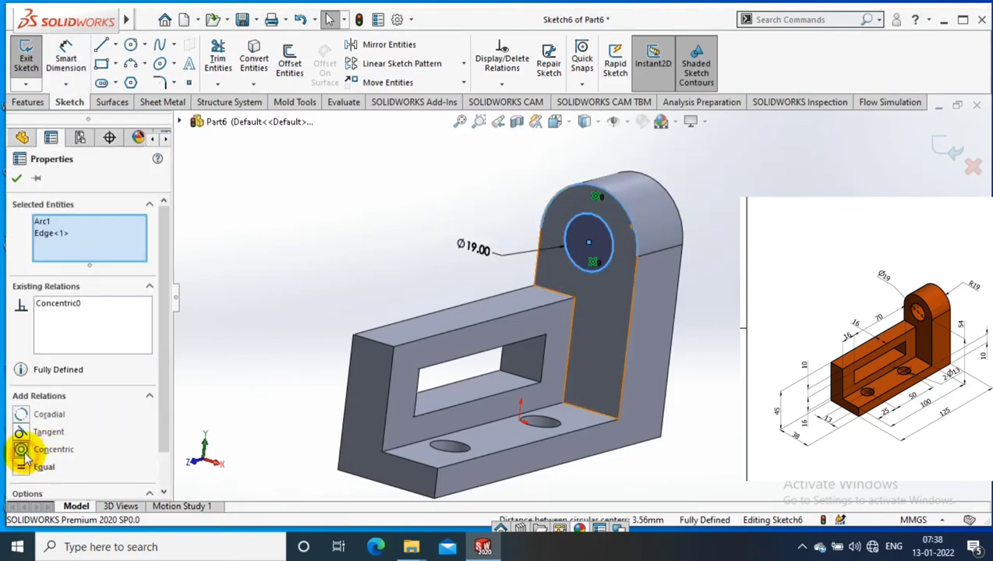
# - Extrude-cut the circle Through All in both directions to pierce the upright
pyautogui.click(29, 102)
pyautogui.click(222, 61)
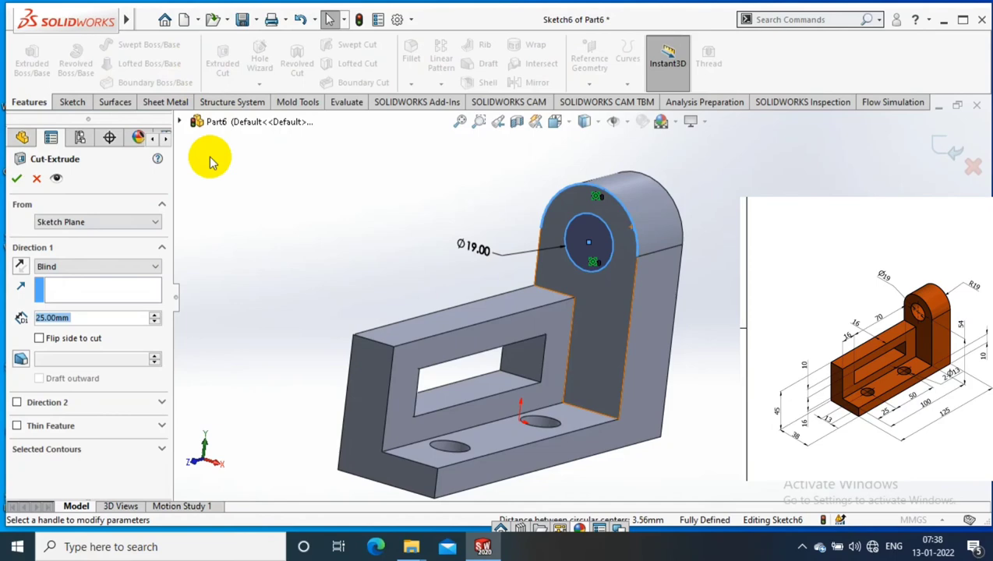
pyautogui.click(92, 269)
pyautogui.click(74, 287)
pyautogui.click(16, 178)
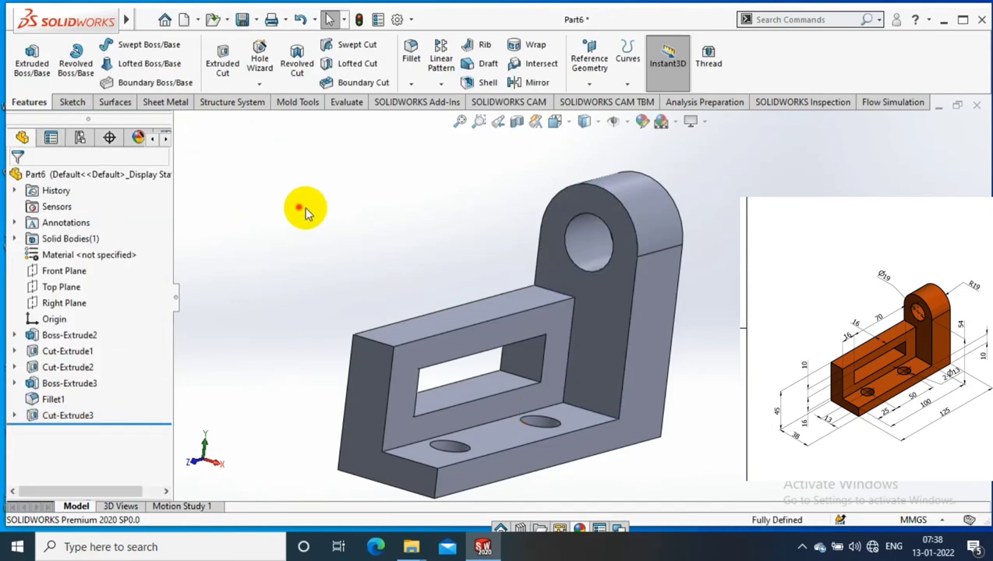
pyautogui.keyDown('ctrl'); pyautogui.moveTo(693, 396); pyautogui.dragTo(638, 355, button='middle'); pyautogui.keyUp('ctrl')
# - Apply an orange colour swatch as the appearance of the entire part
pyautogui.rightClick(581, 316)
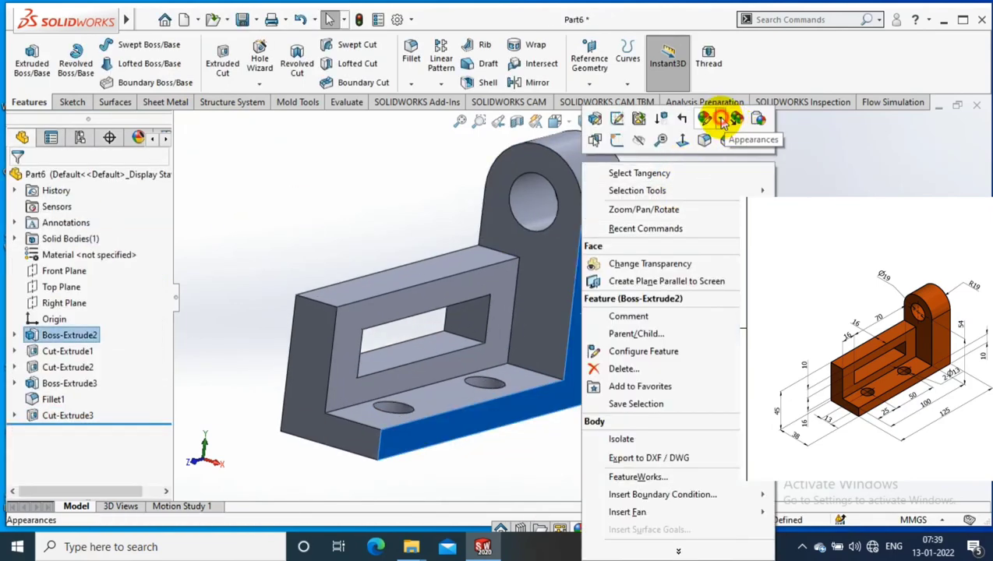
pyautogui.click(735, 152)
pyautogui.click(701, 182)
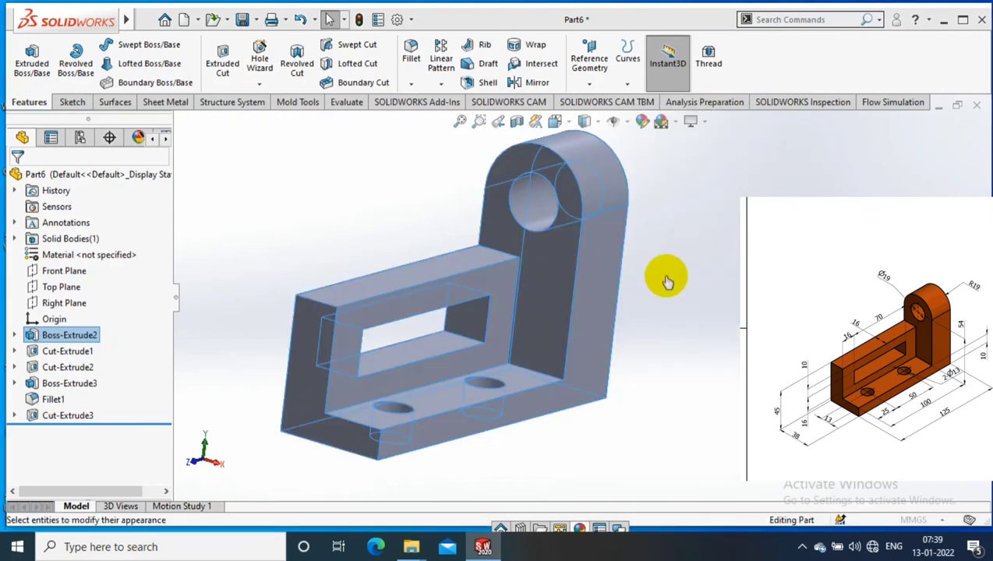
pyautogui.click(60, 483)
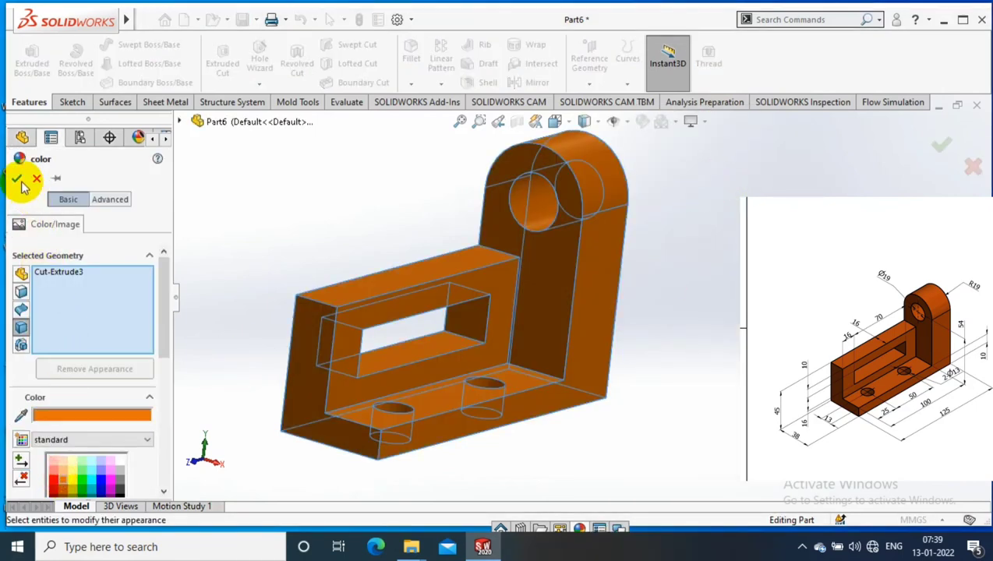
pyautogui.click(16, 178)
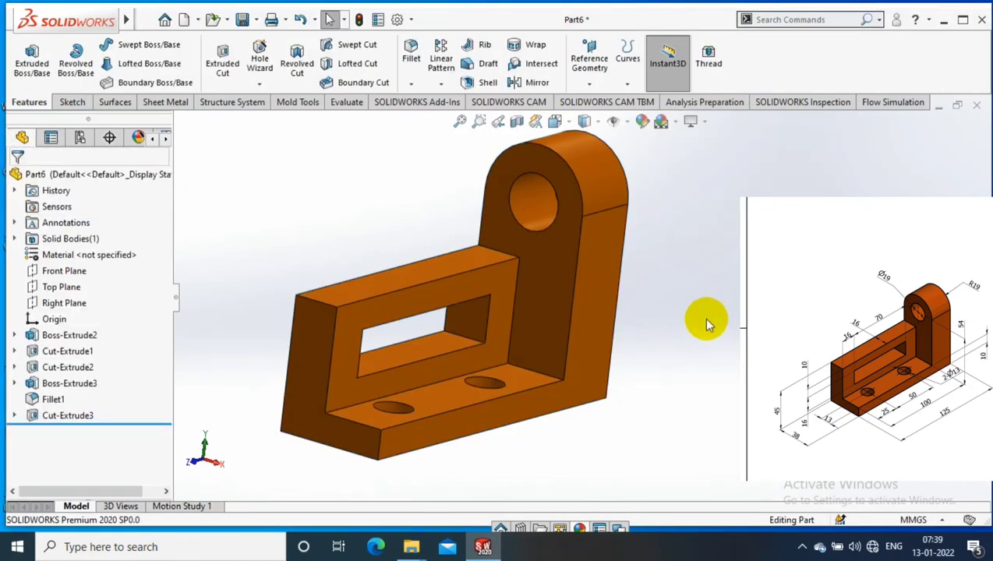